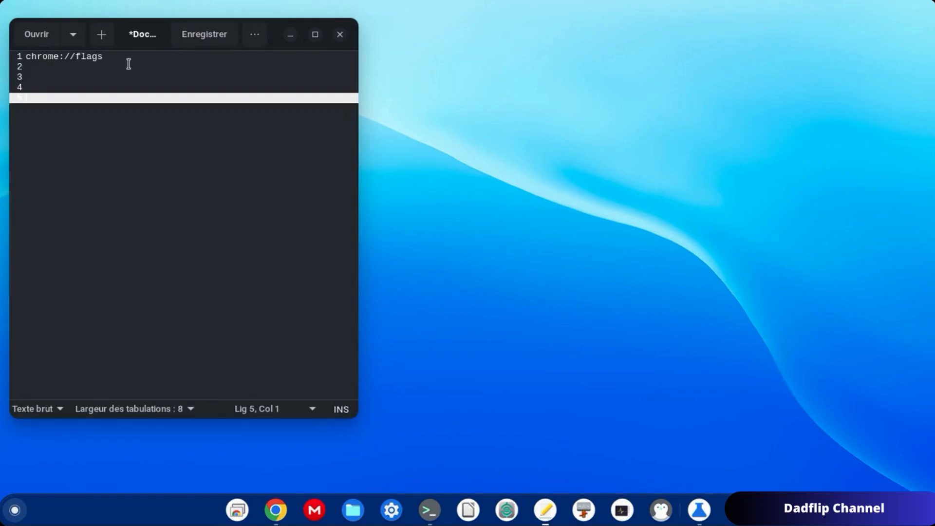
Bring up the flags window, maximize it and return to the start of the Experiments list.
left_click(705, 518)
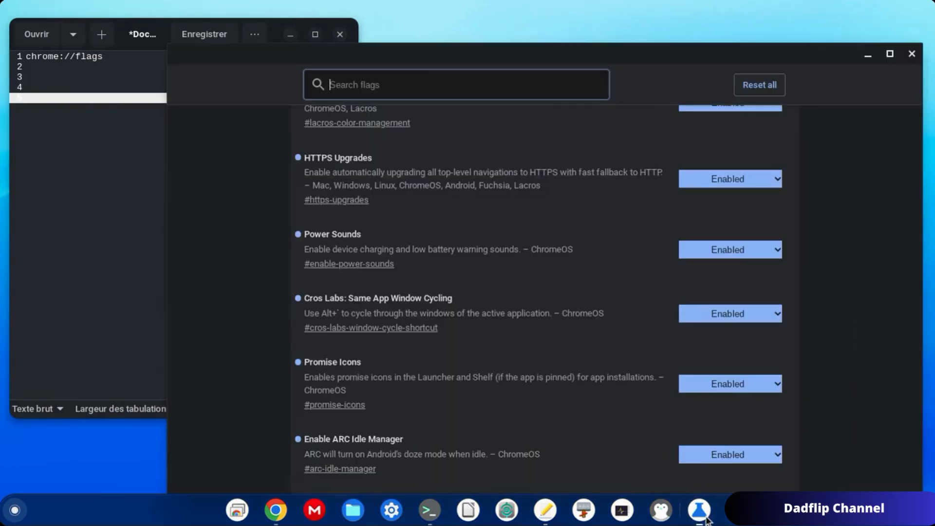
left_click(889, 55)
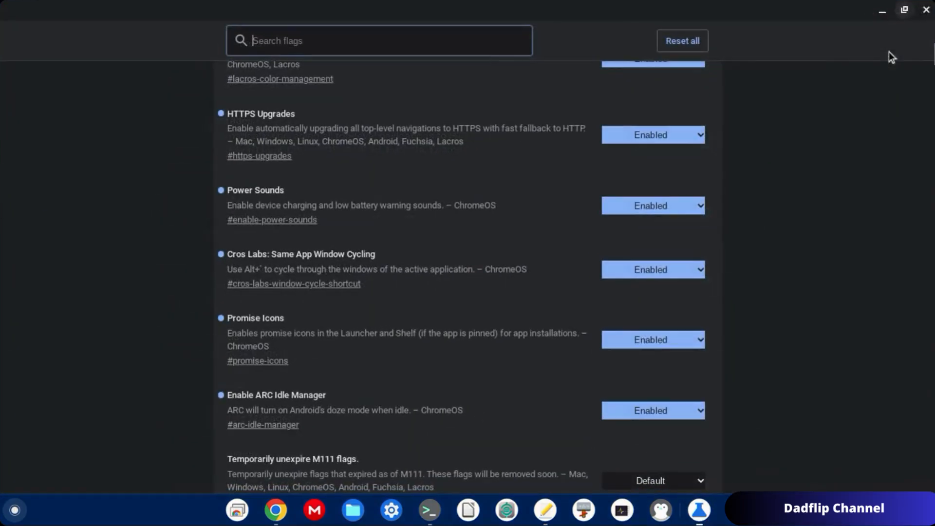
scroll(231, 205, "up", 20)
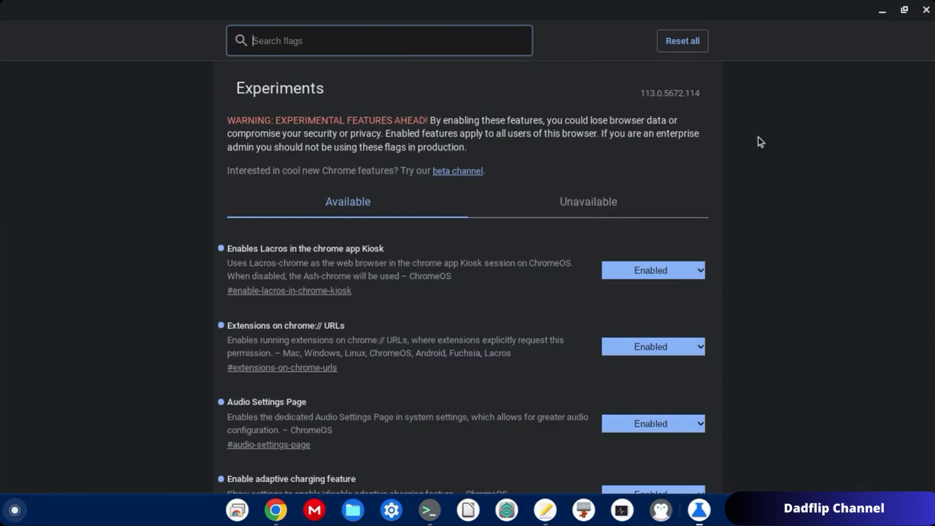
Examine the first enabled flags, from Enables Lacros in the chrome app Kiosk to Audio Settings Page.
scroll(521, 182, "down", 3)
scroll(521, 181, "up", 1)
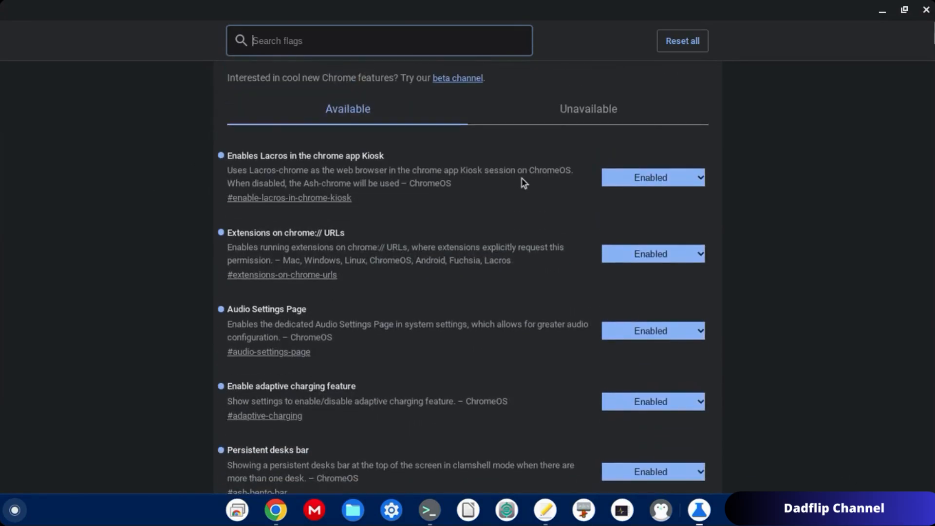
scroll(523, 183, "down", 1)
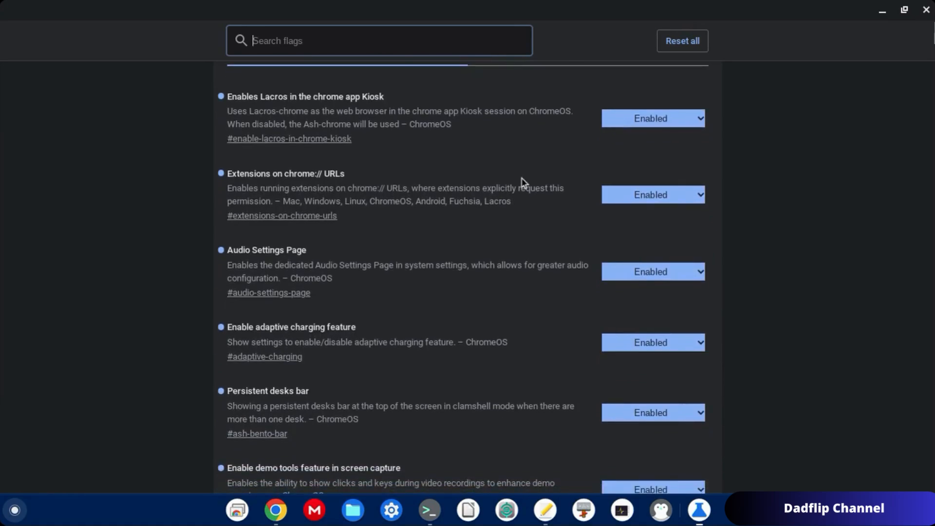
scroll(231, 156, "down", 1)
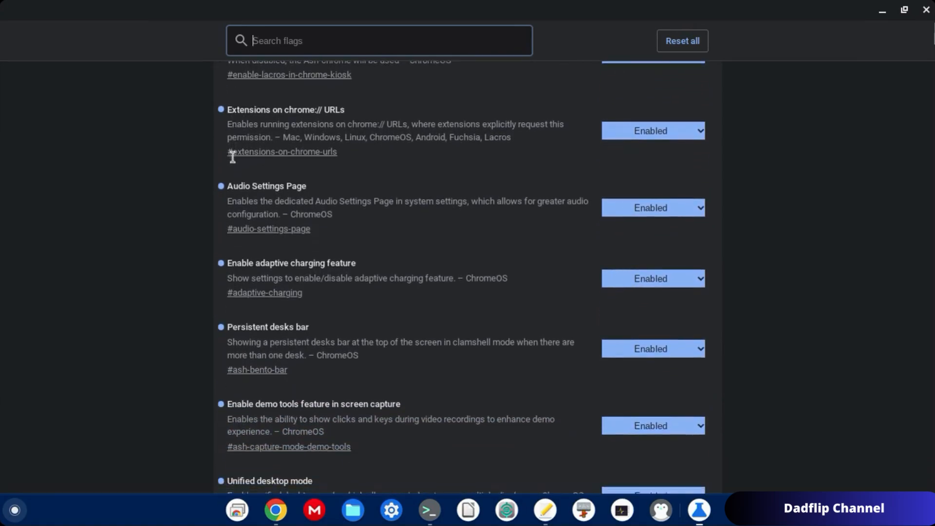
scroll(232, 156, "up", 1)
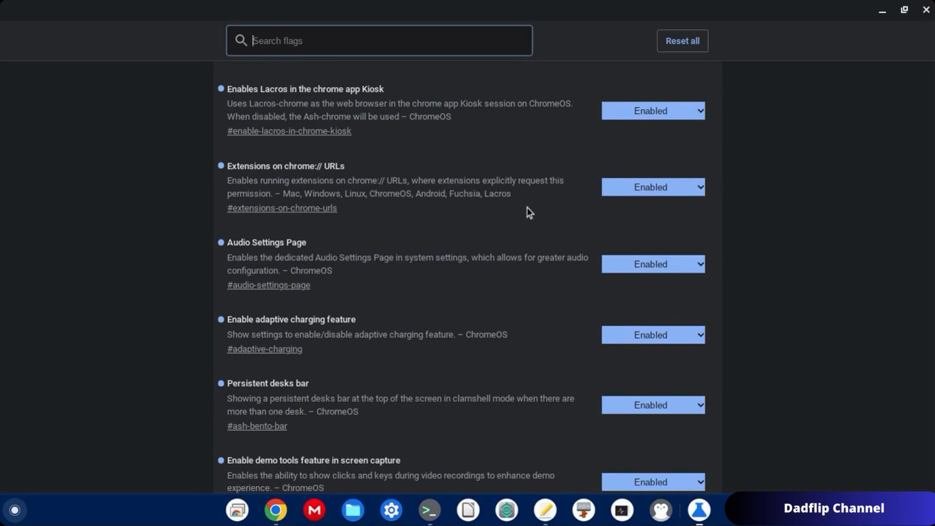
scroll(412, 93, "down", 1)
scroll(414, 94, "up", 1)
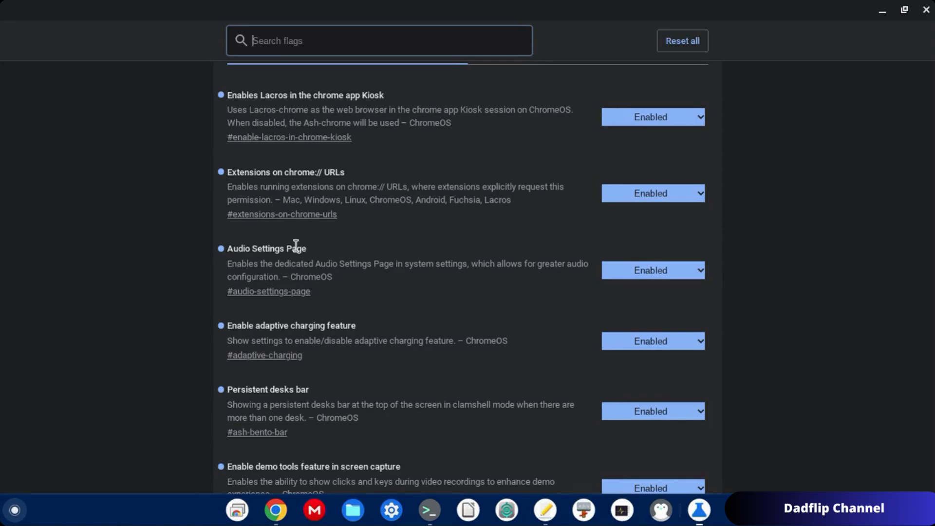
scroll(296, 245, "down", 1)
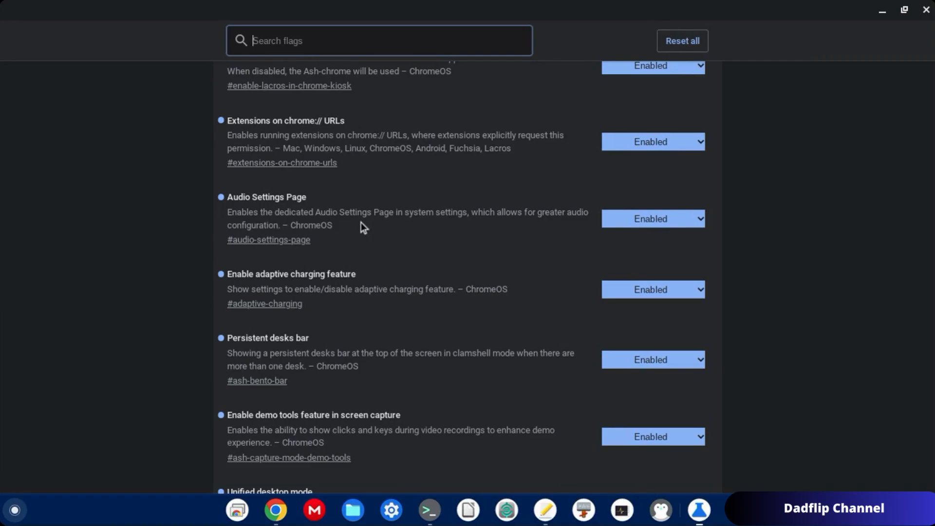
View the Audio page of the Appareil section in the ChromeOS settings, and return to the flags window.
left_click(15, 509)
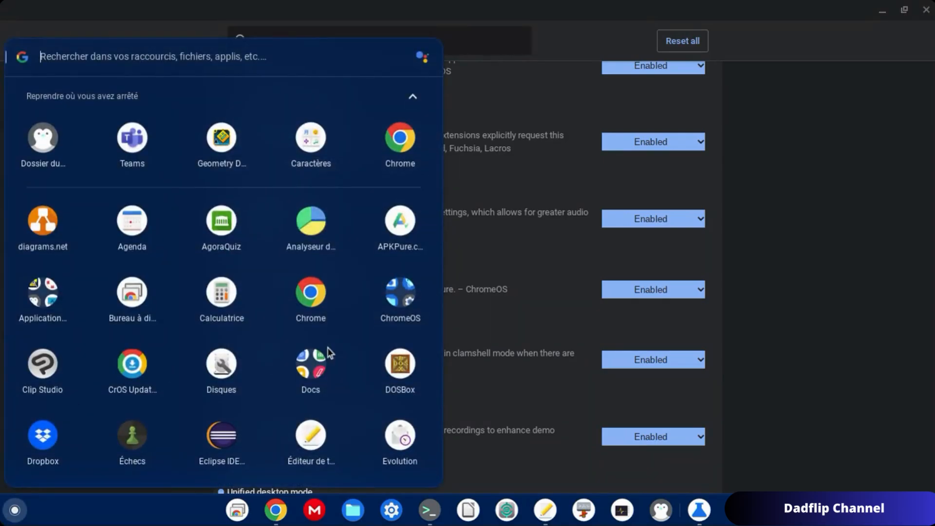
left_click(398, 315)
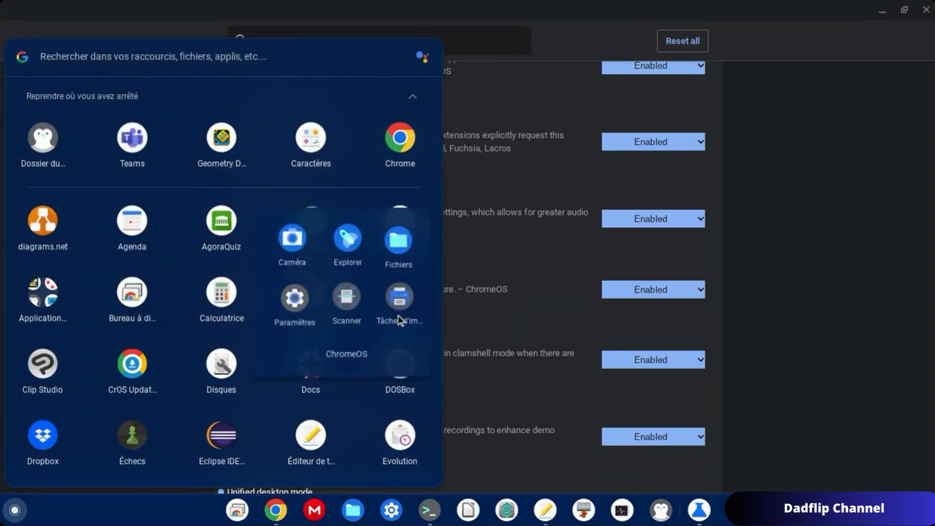
left_click(289, 297)
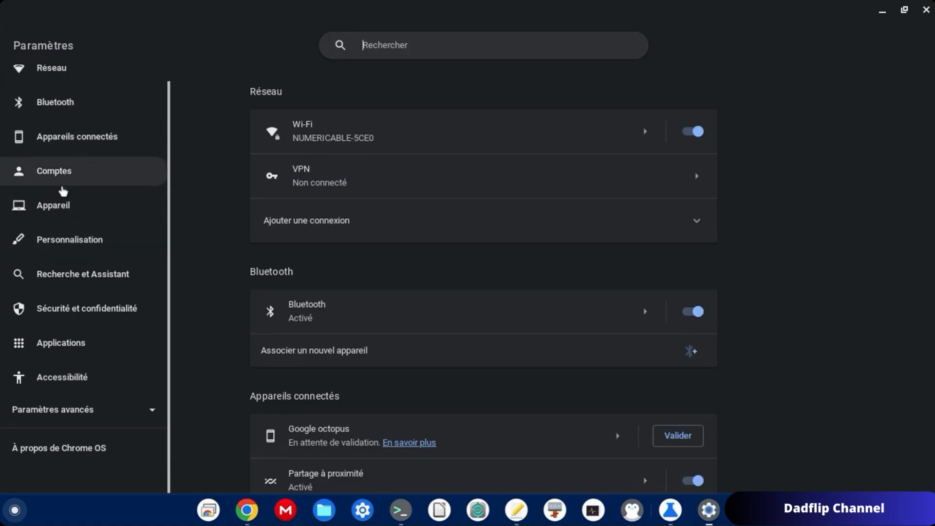
left_click(57, 208)
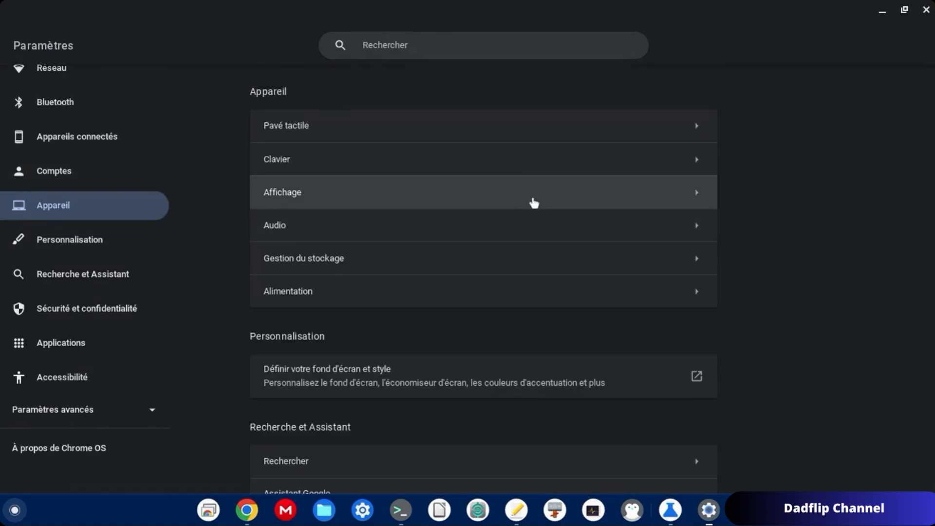
left_click(527, 220)
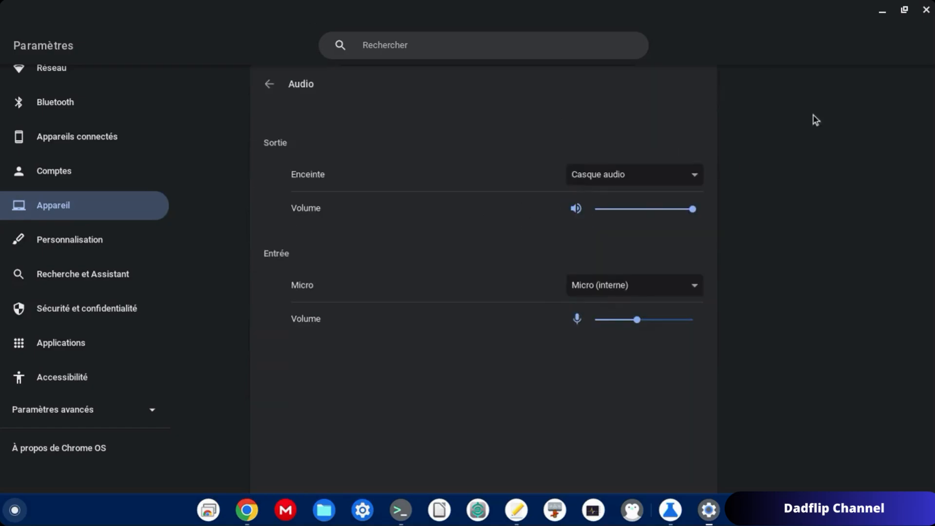
left_click(270, 86)
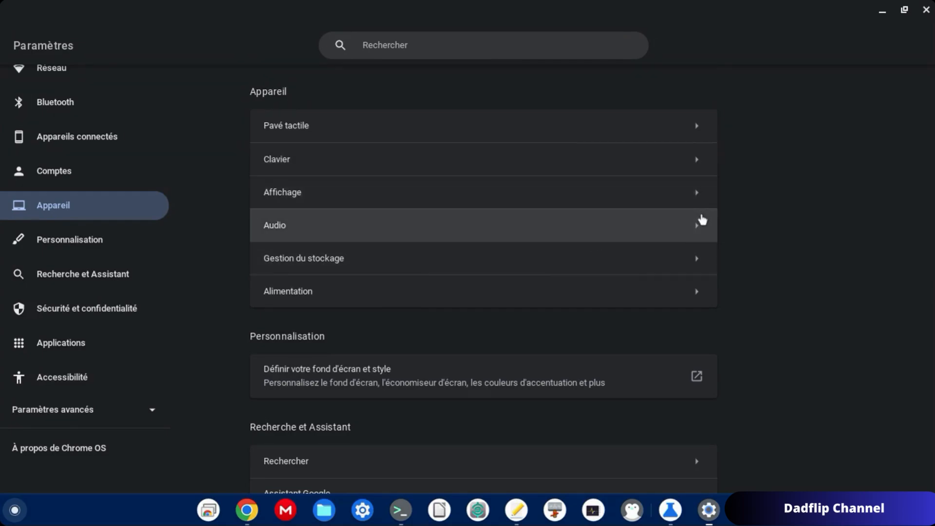
left_click(884, 17)
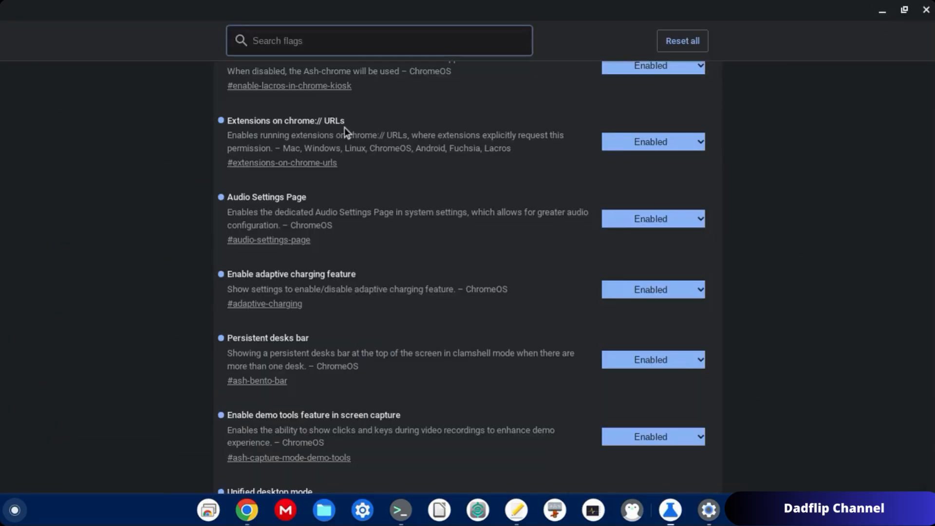
Set the Audio Settings Page flag to Disabled and back to Enabled.
left_click(696, 222)
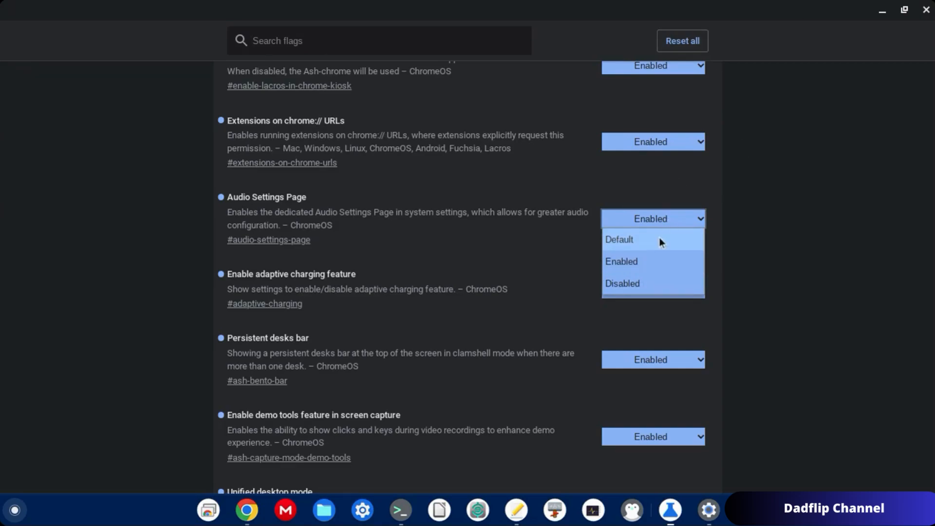
left_click(646, 282)
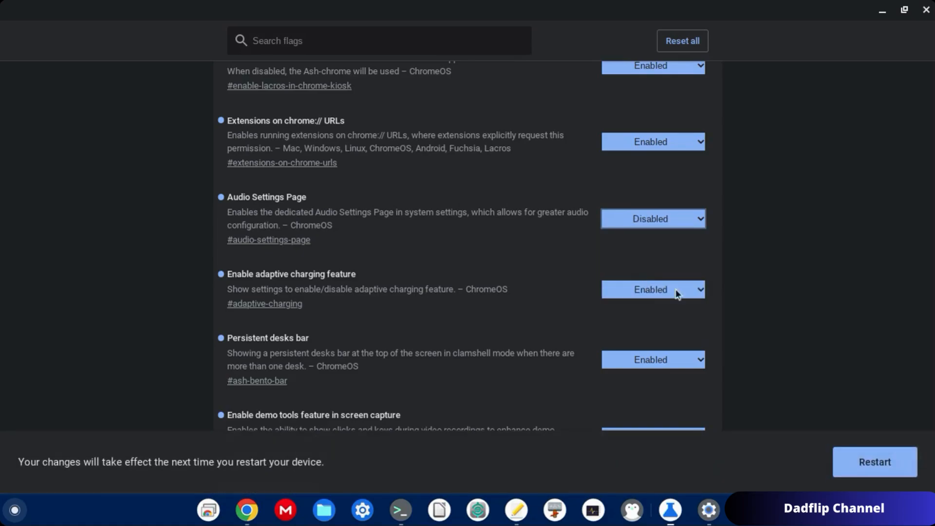
left_click(700, 210)
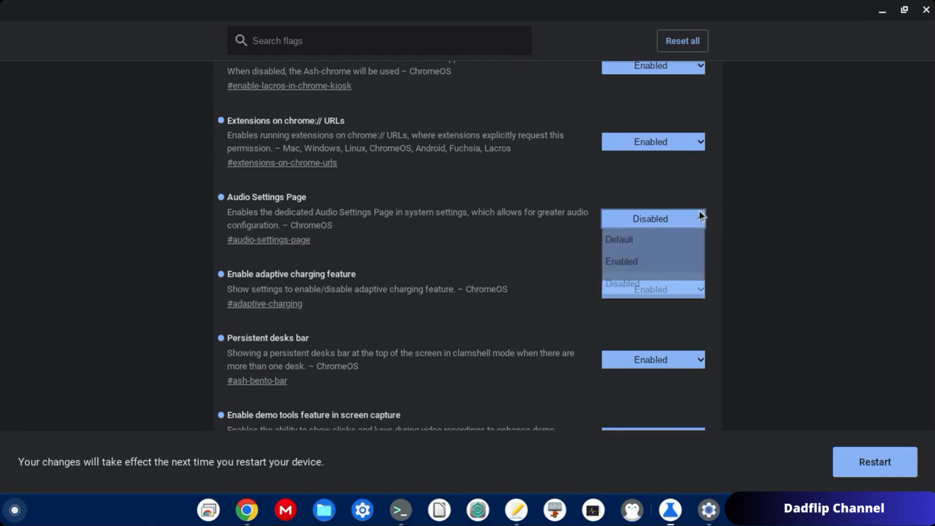
left_click(665, 257)
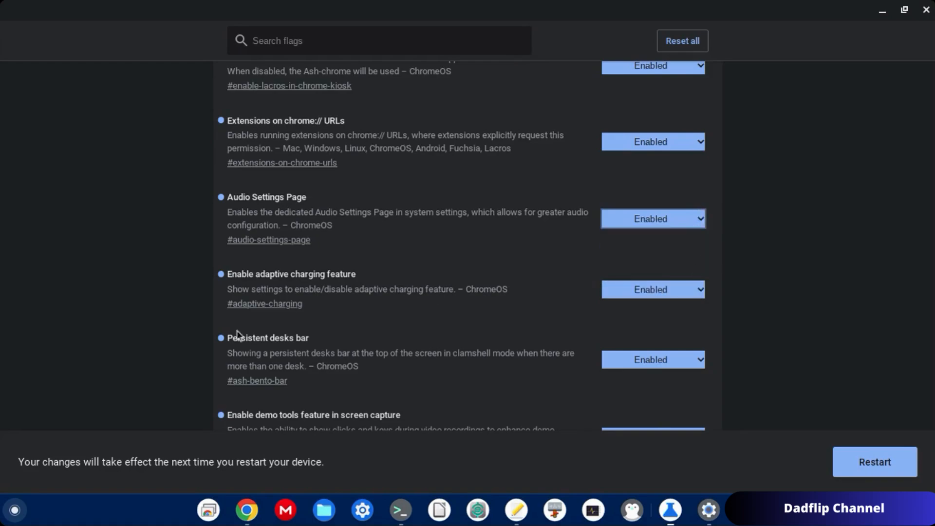
Look at the Persistent desks bar flag and check the overview of open windows and desks.
scroll(383, 264, "down", 2)
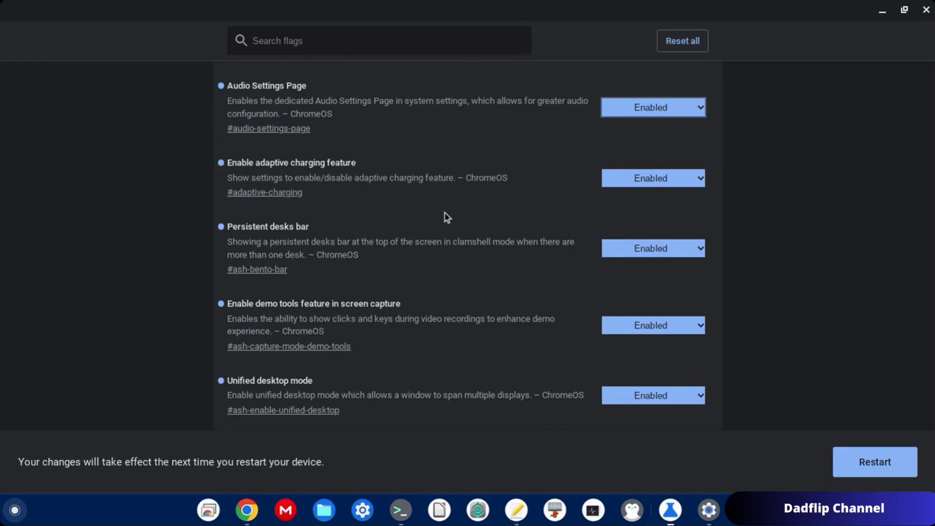
key("F5")
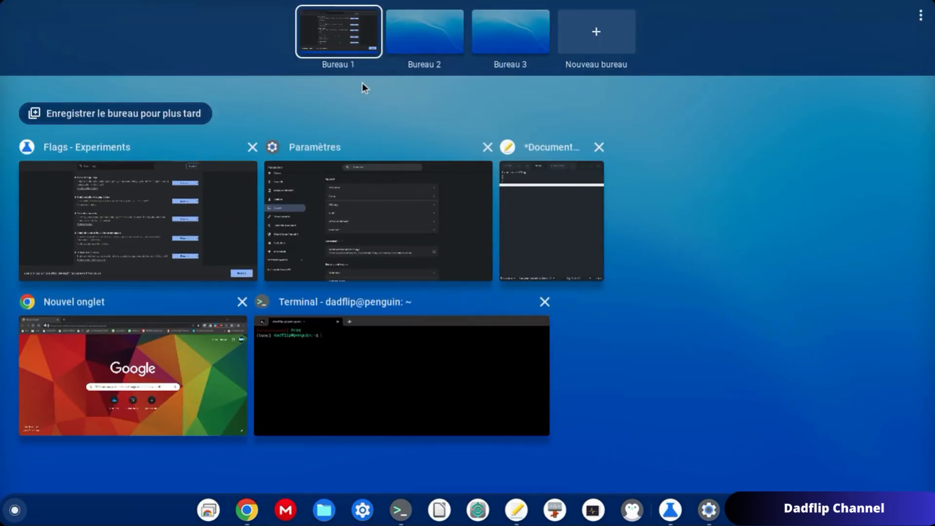
key("F5")
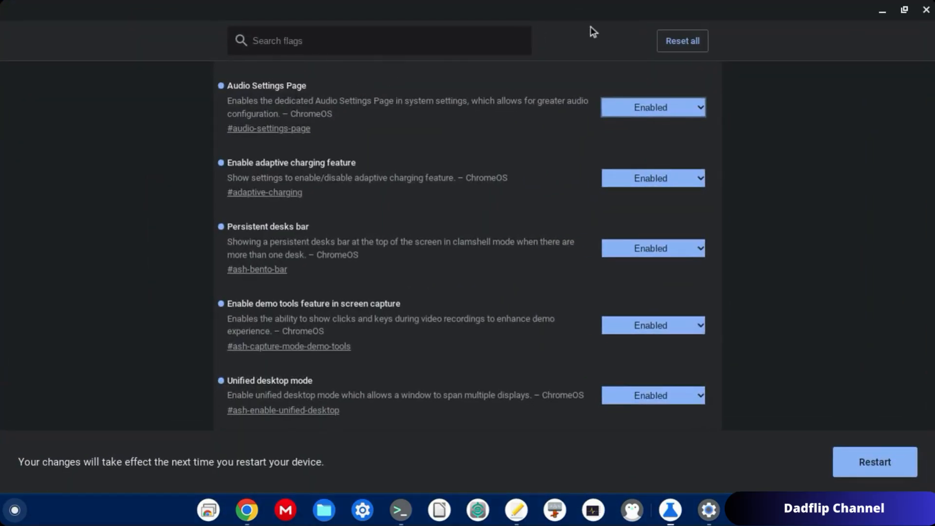
key("F5")
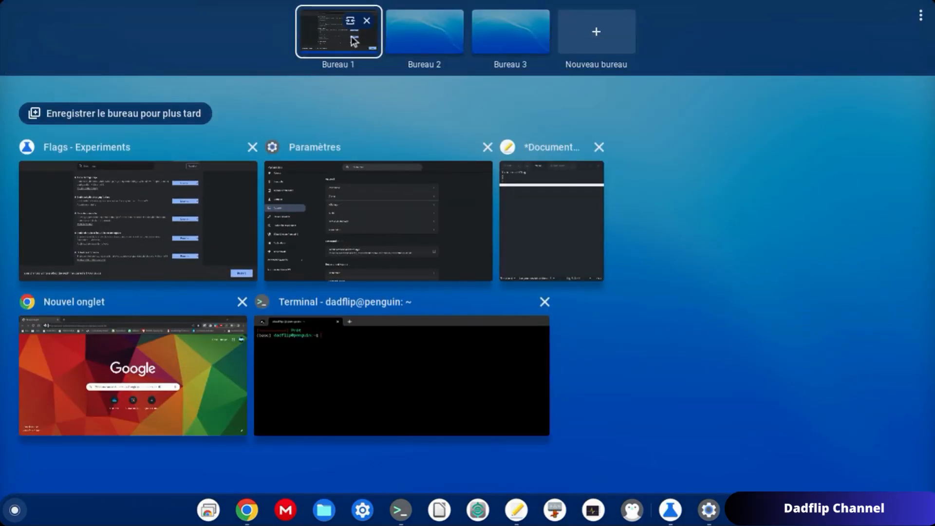
left_click(334, 50)
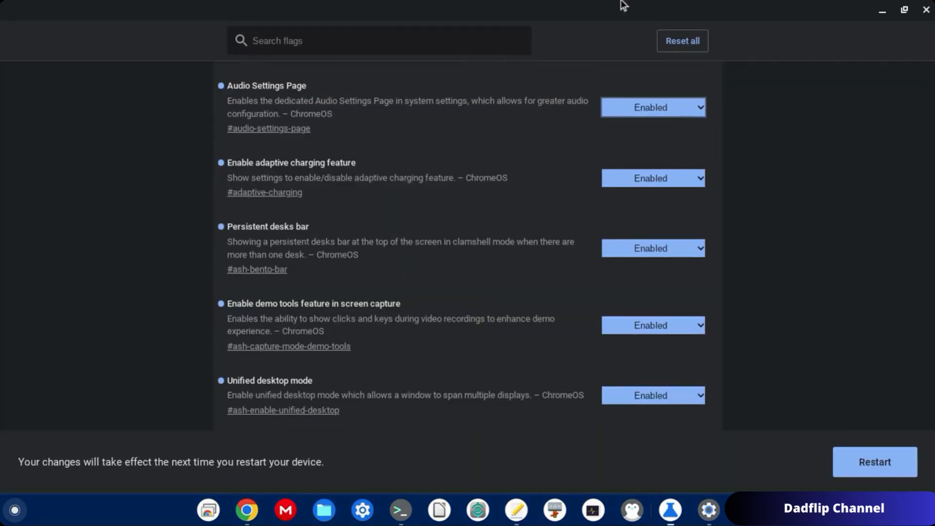
right_click(620, 13)
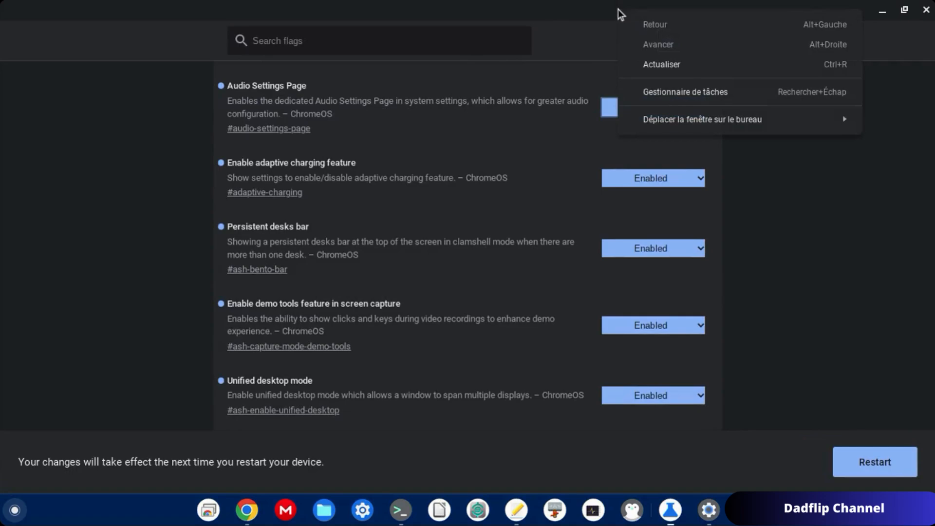
left_click(641, 1)
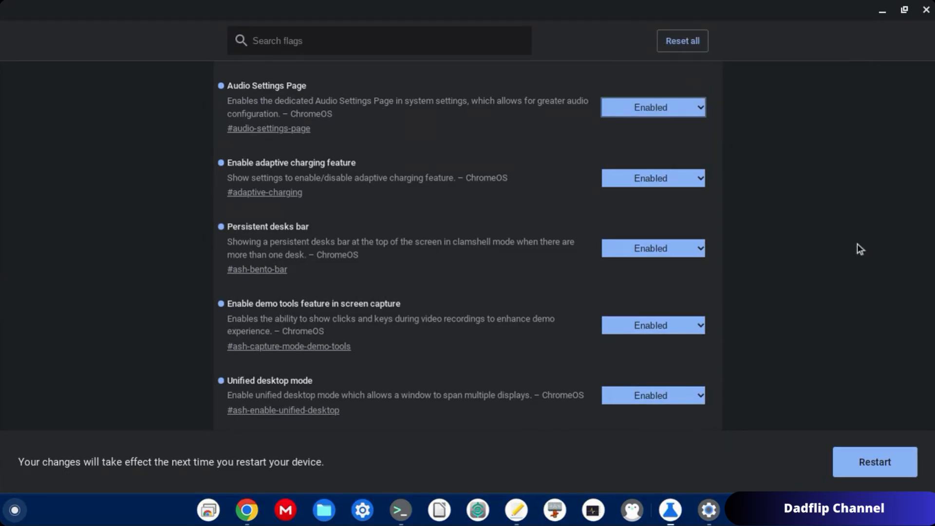
Close the Nouvel onglet window from the window overview and display the persistent desk bar on Bureau 1.
key("F5")
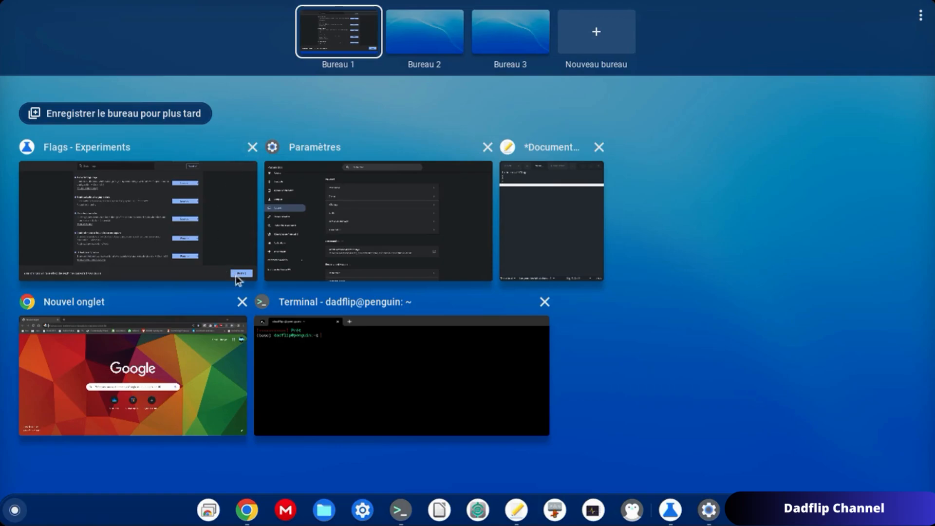
left_click(240, 301)
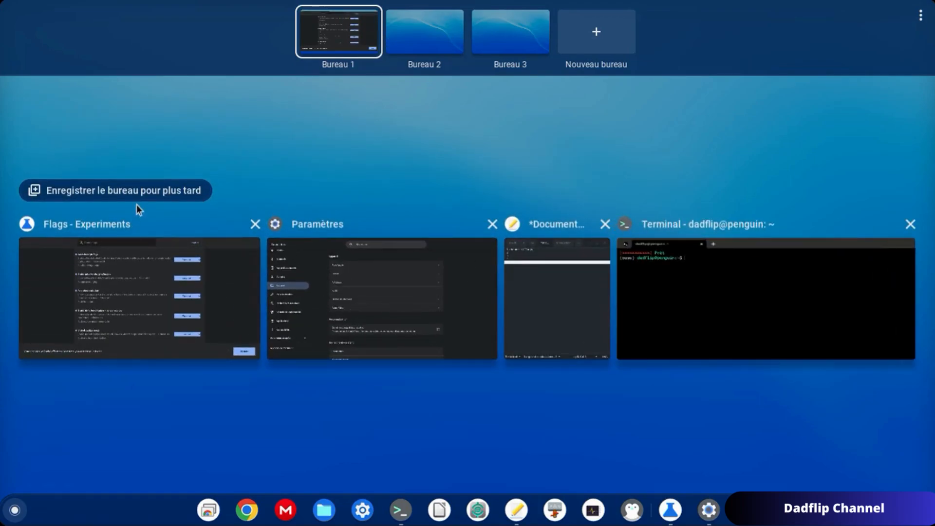
left_click(921, 17)
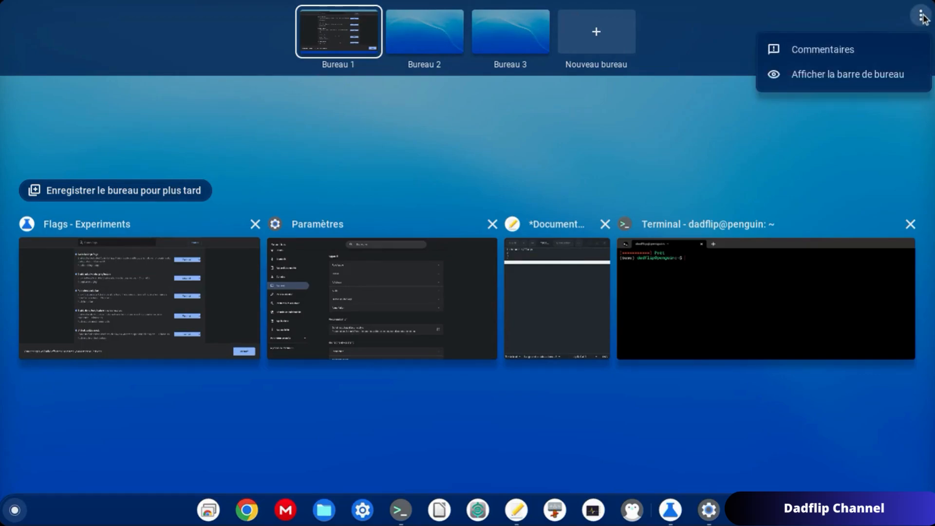
left_click(872, 69)
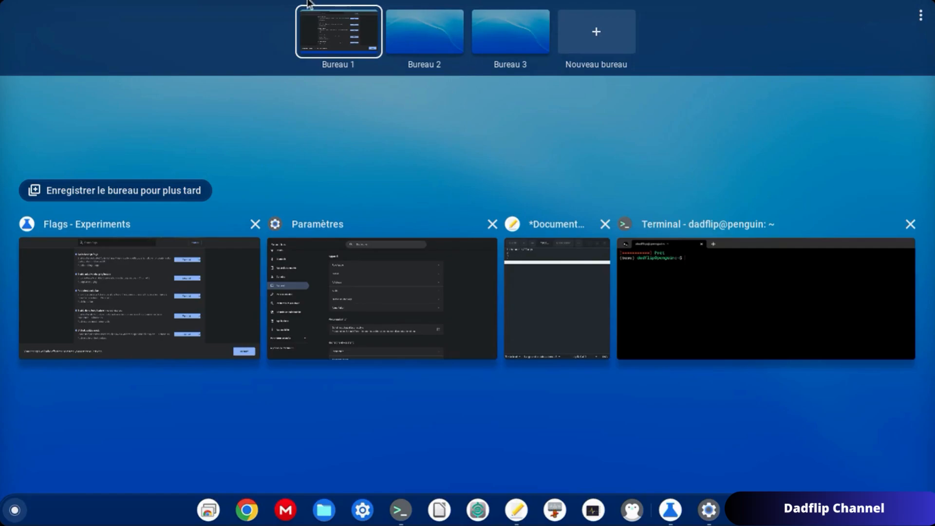
left_click(319, 36)
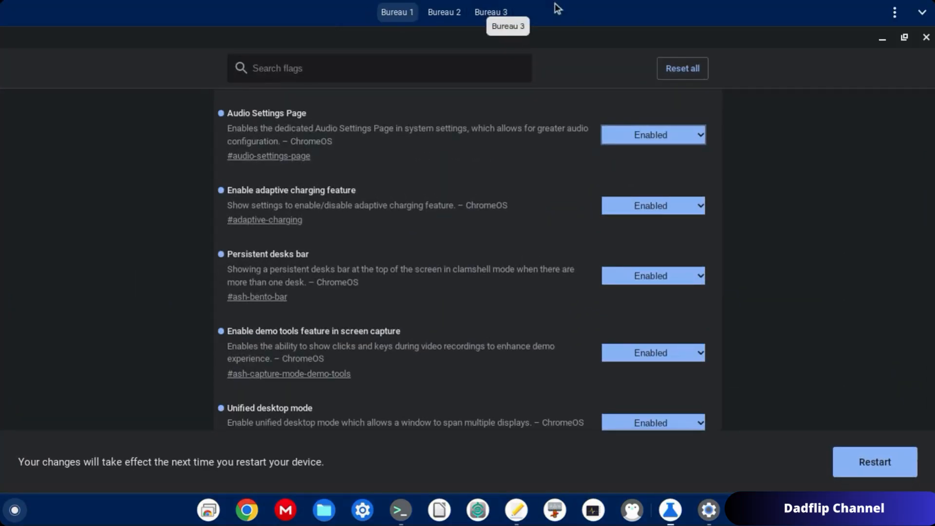
Check the desk bar's options and switch to Bureau 2, back to Bureau 1 and to Bureau 2 again.
left_click(894, 14)
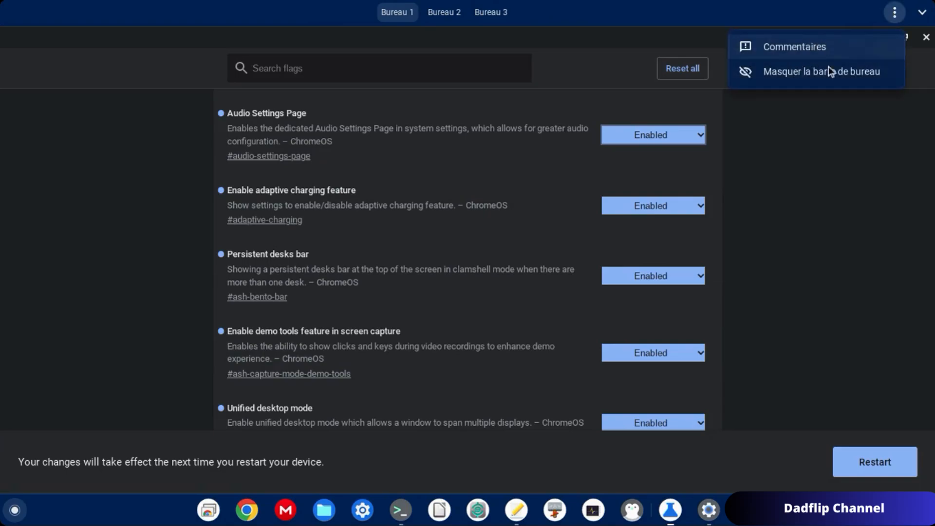
left_click(818, 115)
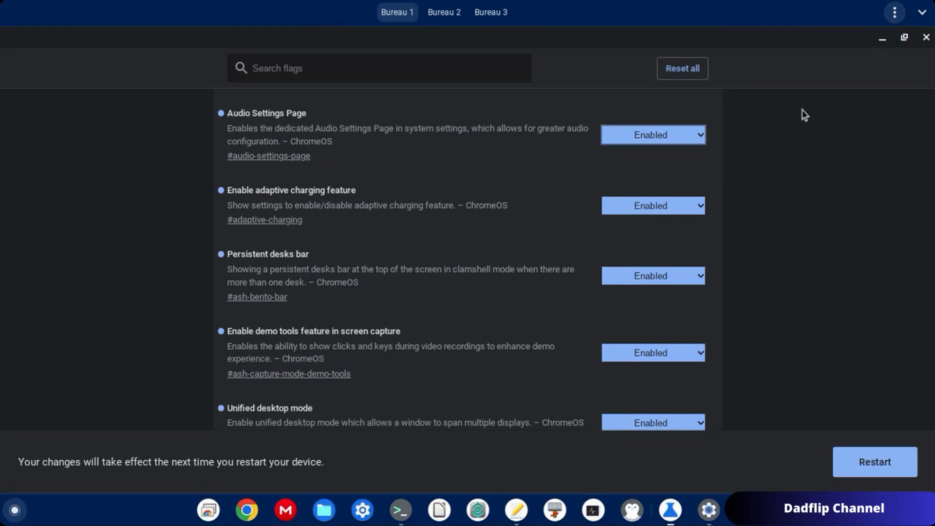
left_click(434, 14)
left_click(398, 15)
key("super+bracketright")
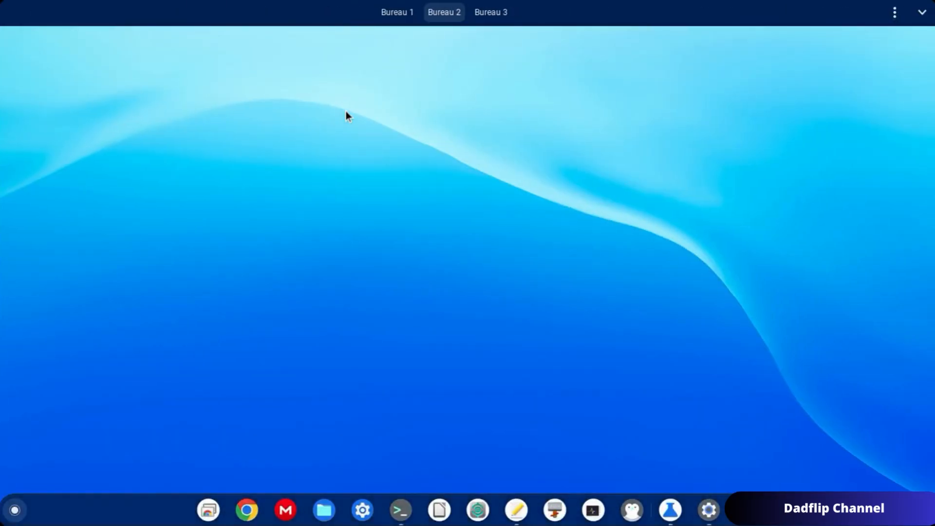
Switch to Bureau 3 and back to Bureau 1, repeating the round trip between the two desks once more.
key("super+bracketright")
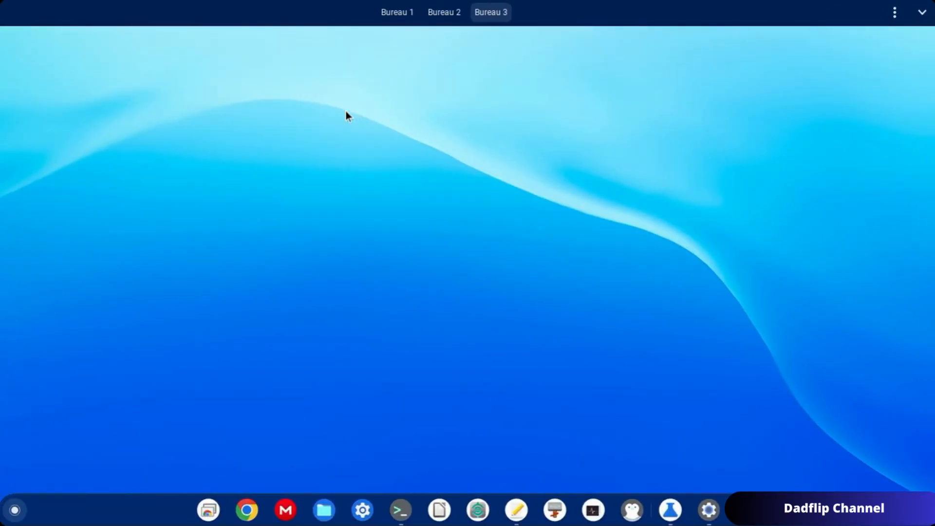
key("super+bracketleft")
key("super+bracketleft")
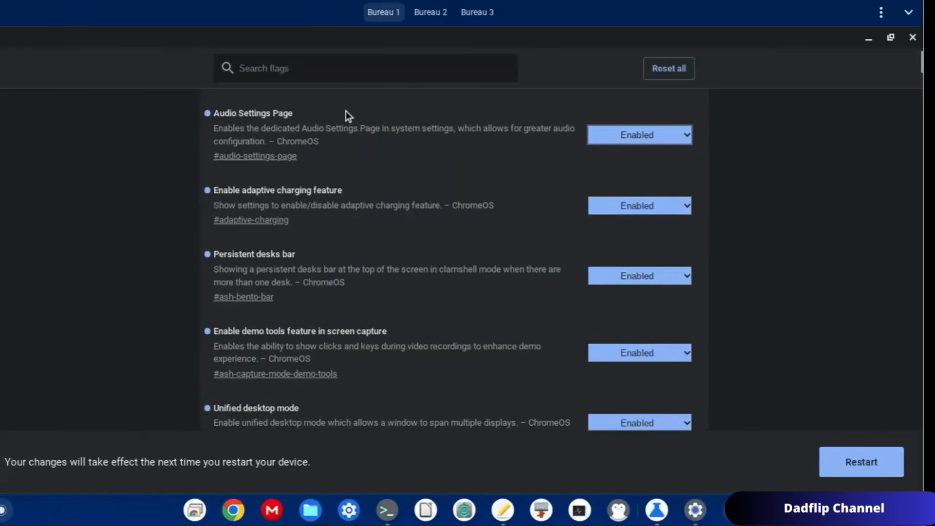
key("super+bracketright")
key("super+bracketright")
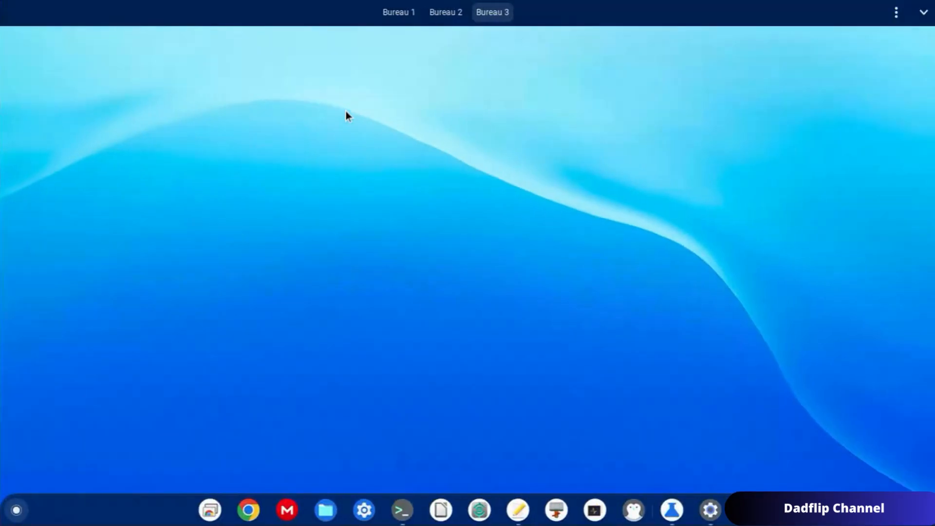
key("super+bracketleft")
key("super+bracketleft")
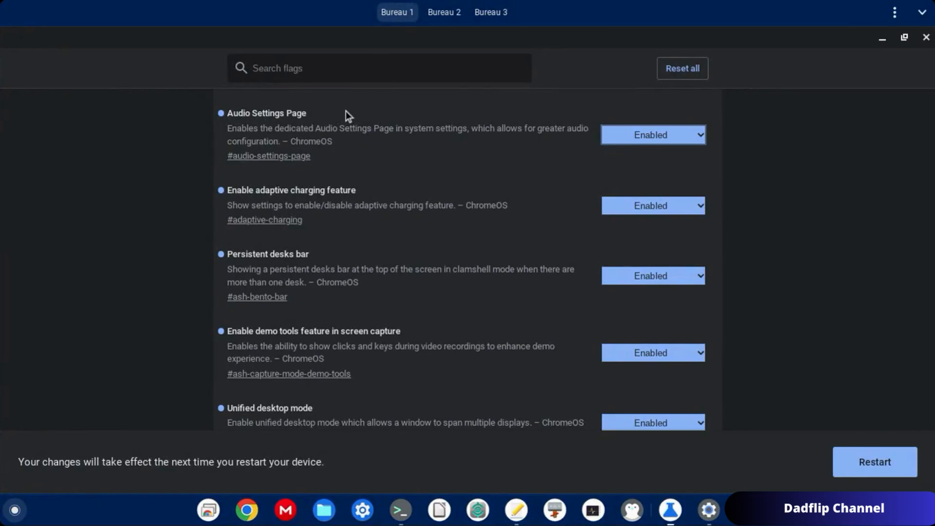
Check the overview of open windows and desks, leave it, and switch to Bureau 2 and back to Bureau 1.
left_click(346, 112)
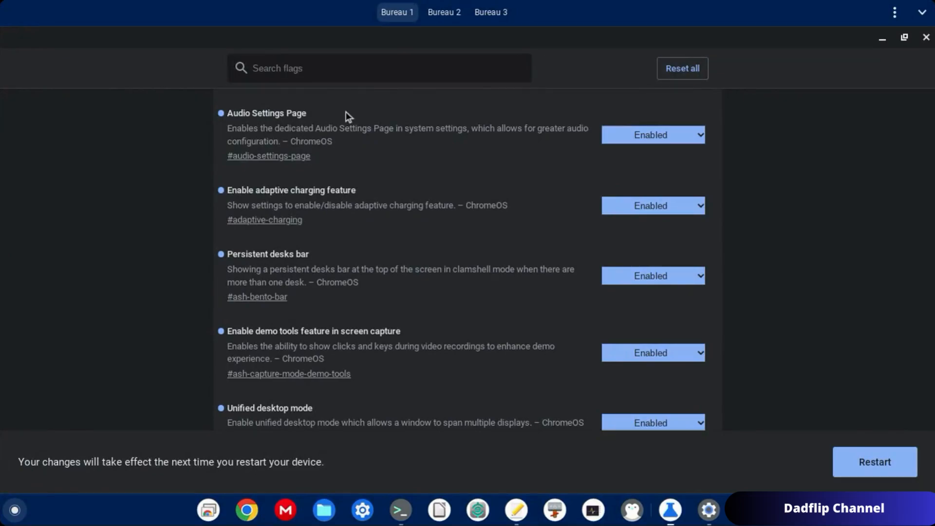
key("F5")
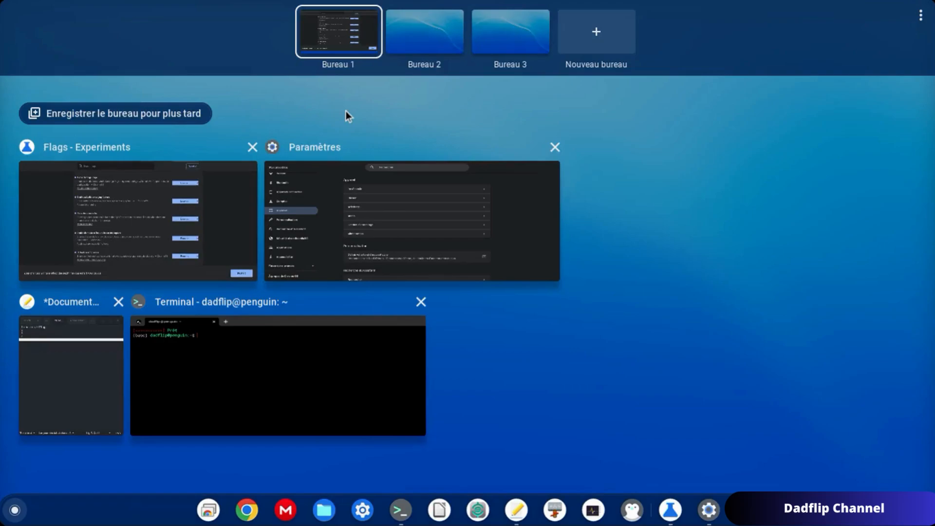
key("F5")
key("super+bracketright")
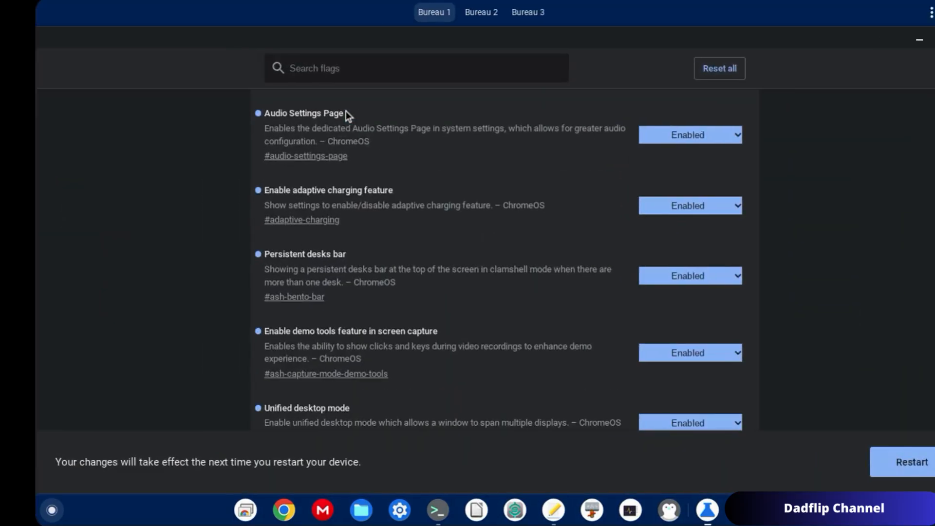
key("super+bracketleft")
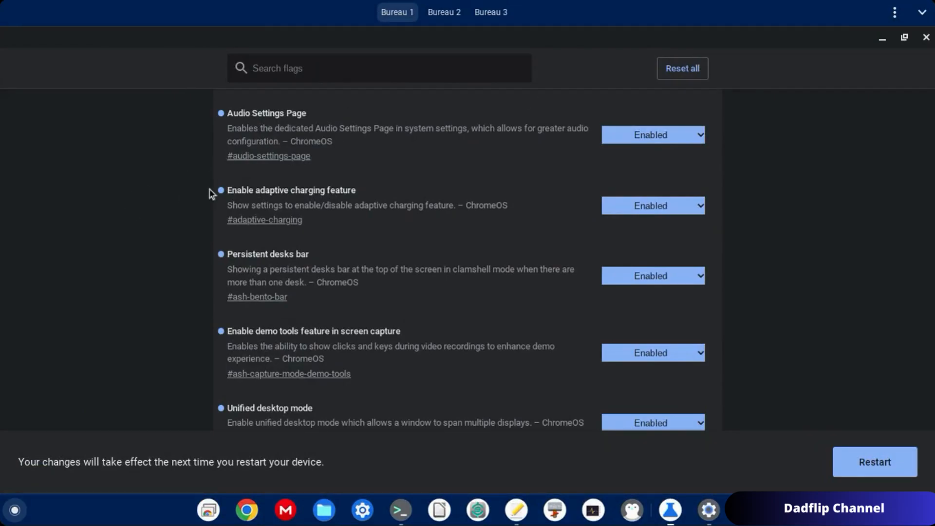
Set the Rounded display flag to Default.
scroll(299, 192, "down", 2)
scroll(298, 192, "down", 4)
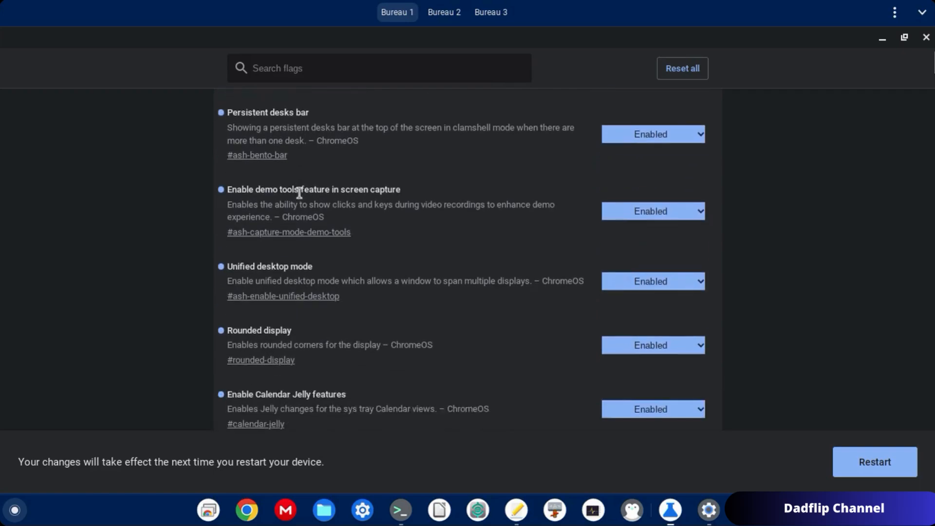
scroll(307, 210, "down", 2)
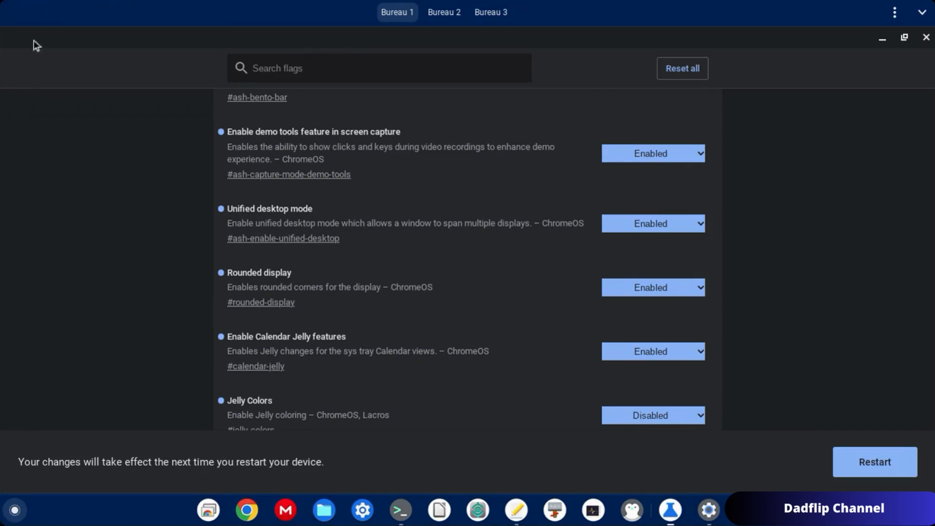
left_click(676, 294)
left_click(665, 308)
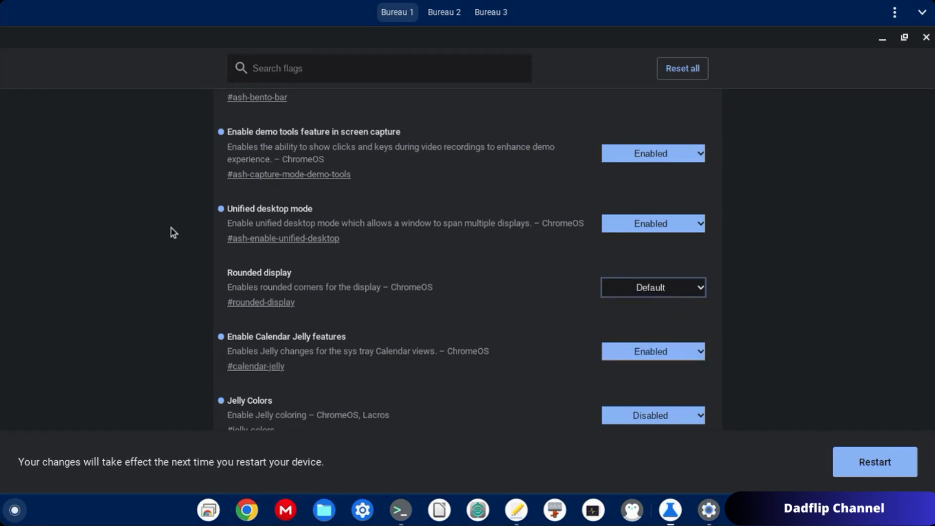
Set the Jelly Colors flag to Enabled.
scroll(171, 228, "down", 3)
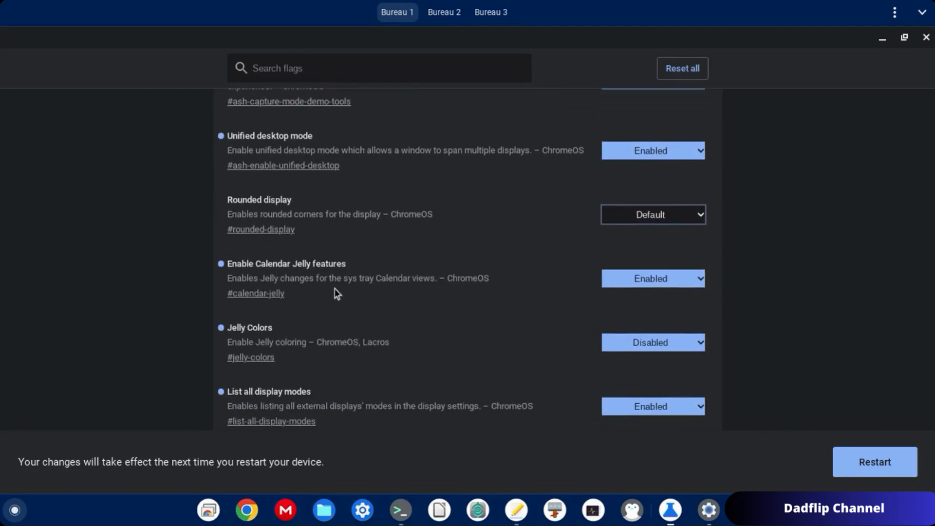
scroll(307, 314, "down", 2)
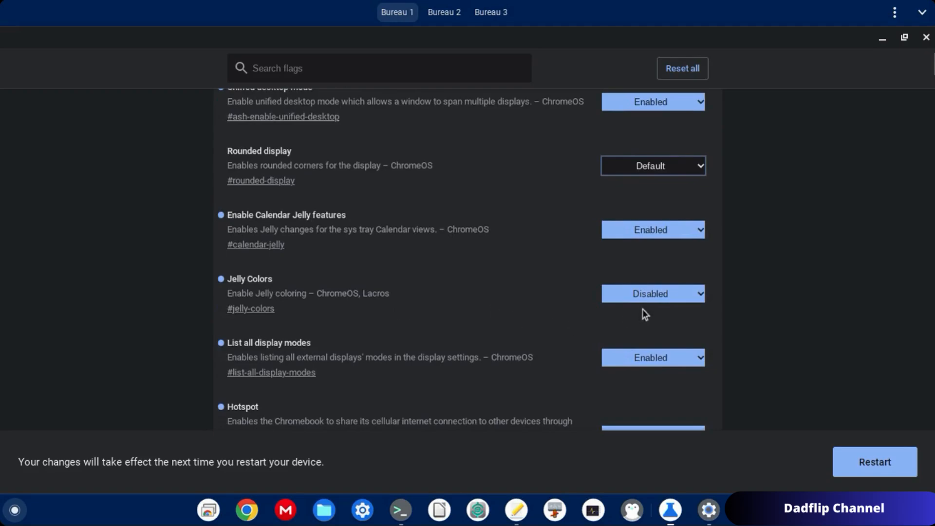
scroll(474, 271, "down", 3)
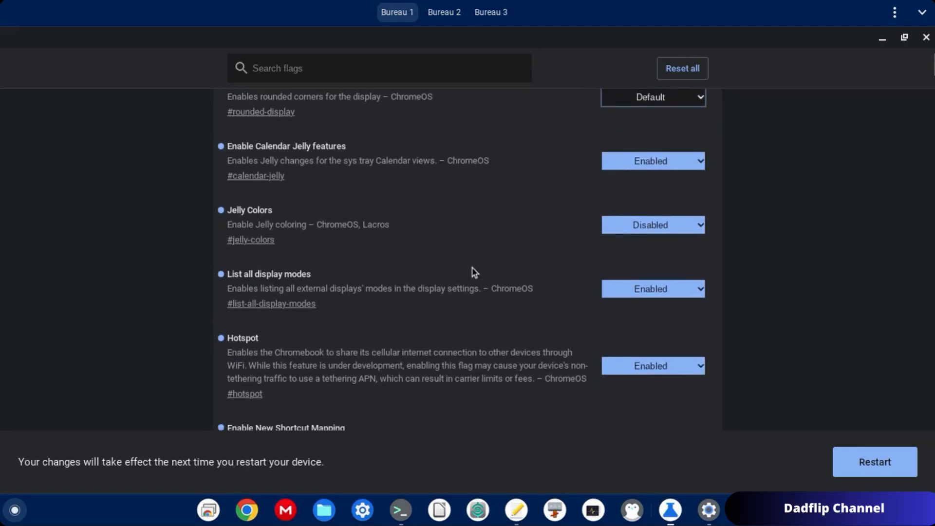
left_click(619, 227)
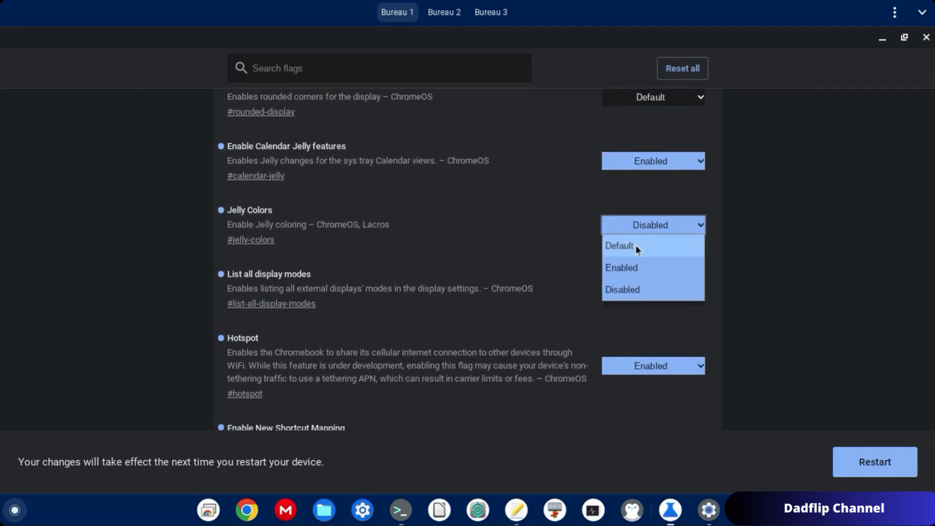
left_click(638, 267)
Review the flags from List all display modes and Hotspot to Enable the third party VMs feature.
scroll(171, 296, "down", 5)
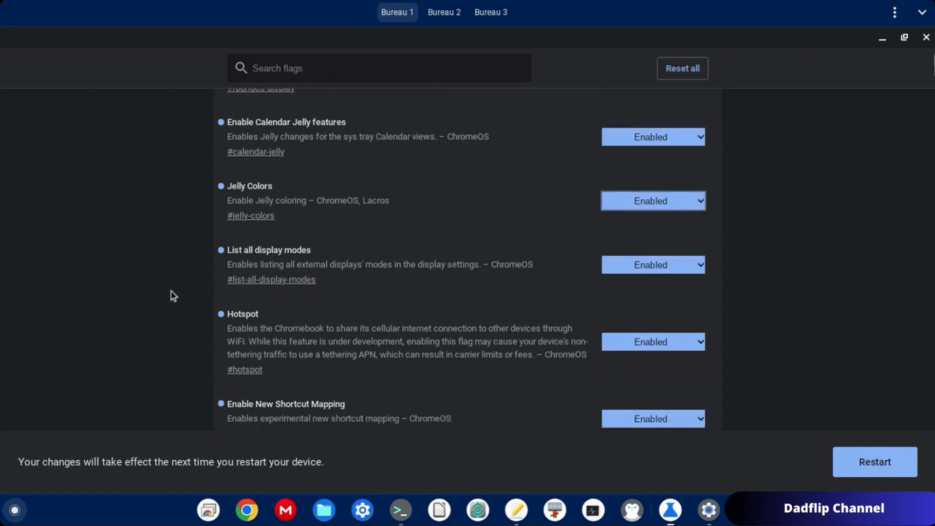
scroll(363, 262, "down", 1)
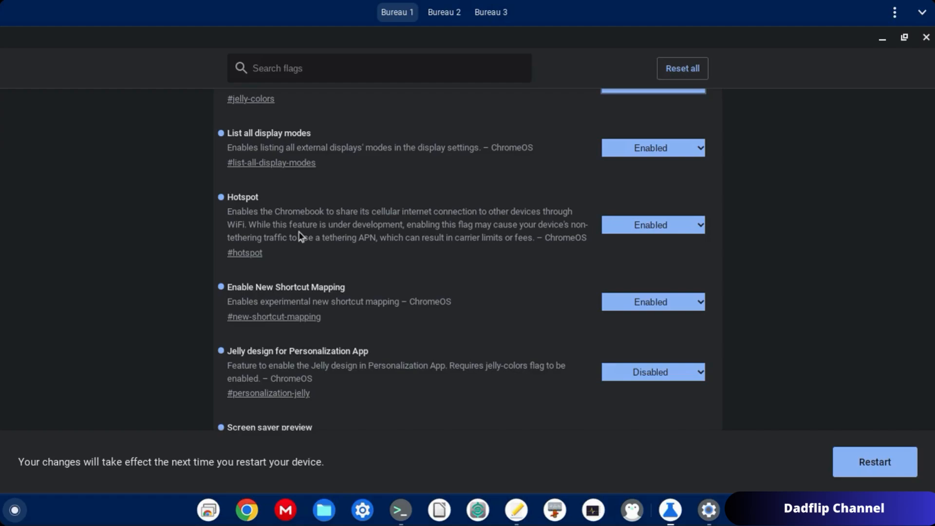
scroll(300, 238, "down", 2)
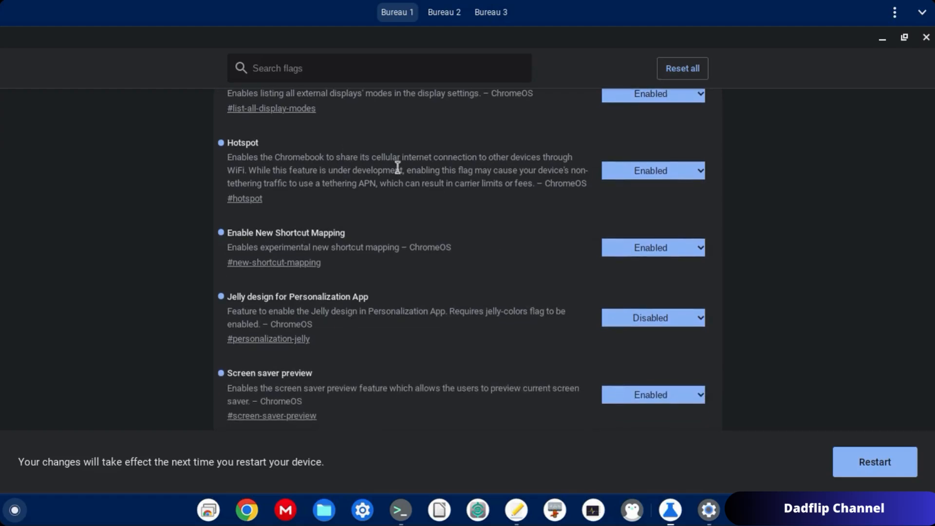
scroll(267, 226, "down", 5)
scroll(266, 225, "down", 5)
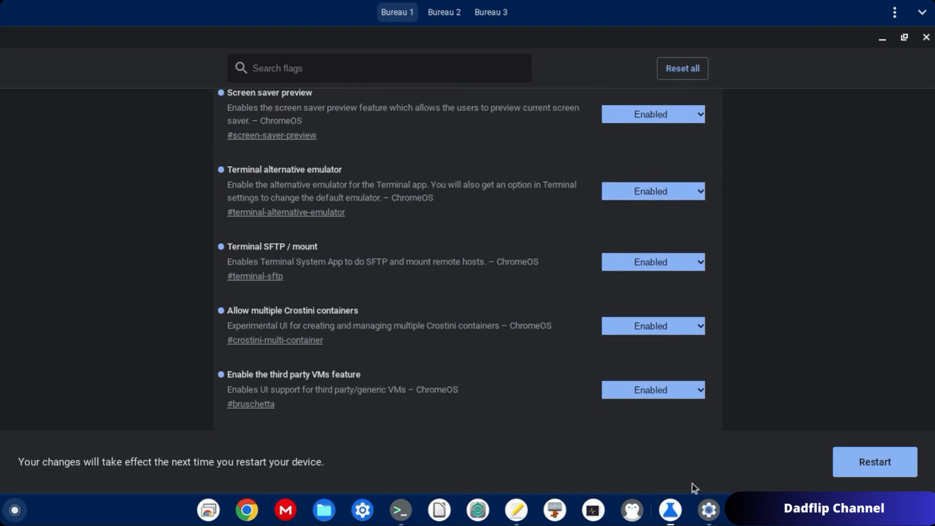
Switch to the Paramètres window and open the Linux development environment settings (Environnement de développement Linux) for developers.
left_click(709, 509)
scroll(29, 306, "down", 1)
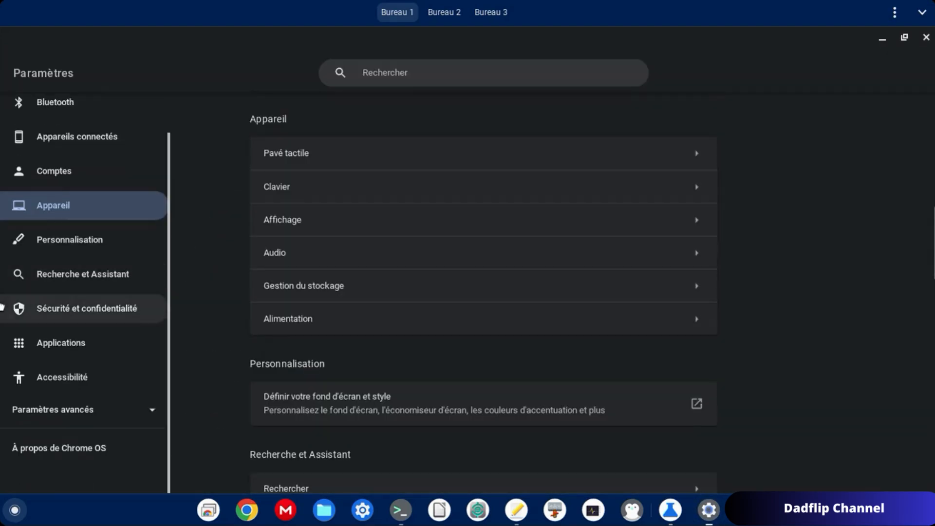
left_click(146, 415)
scroll(146, 416, "down", 4)
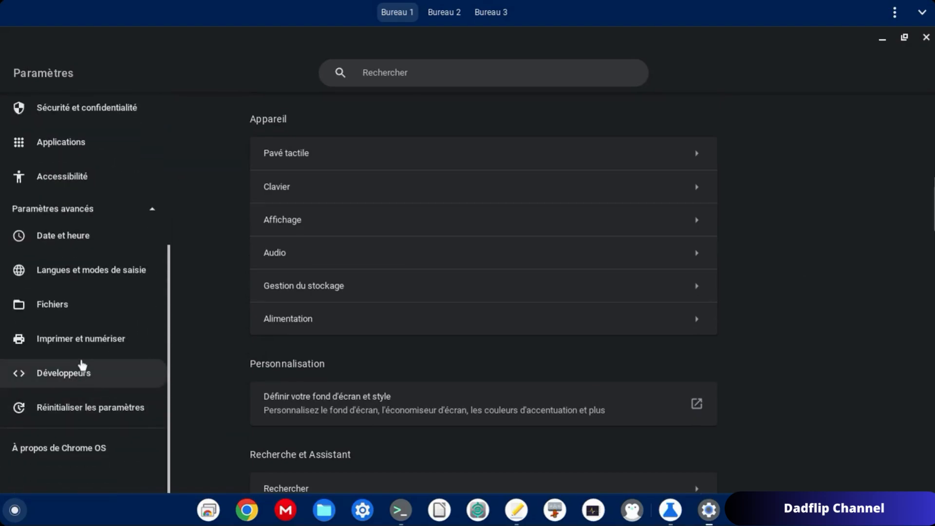
left_click(83, 372)
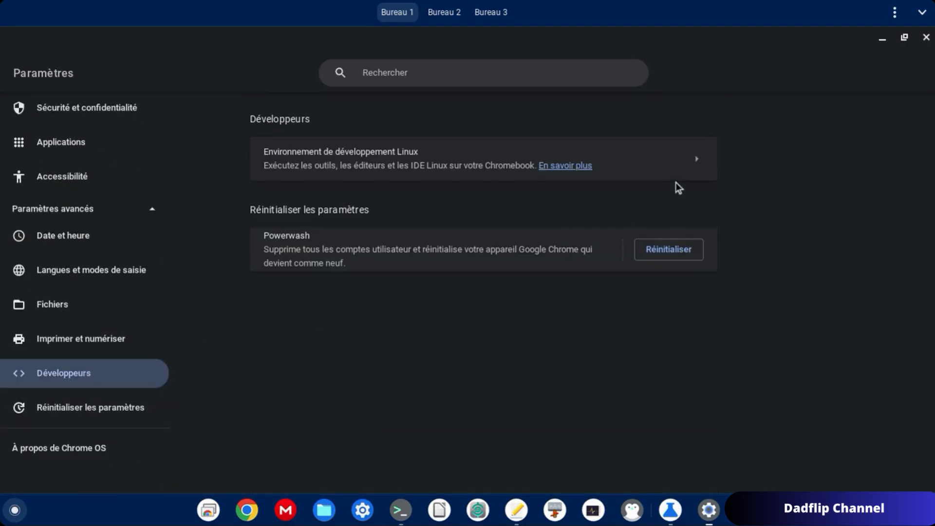
left_click(674, 171)
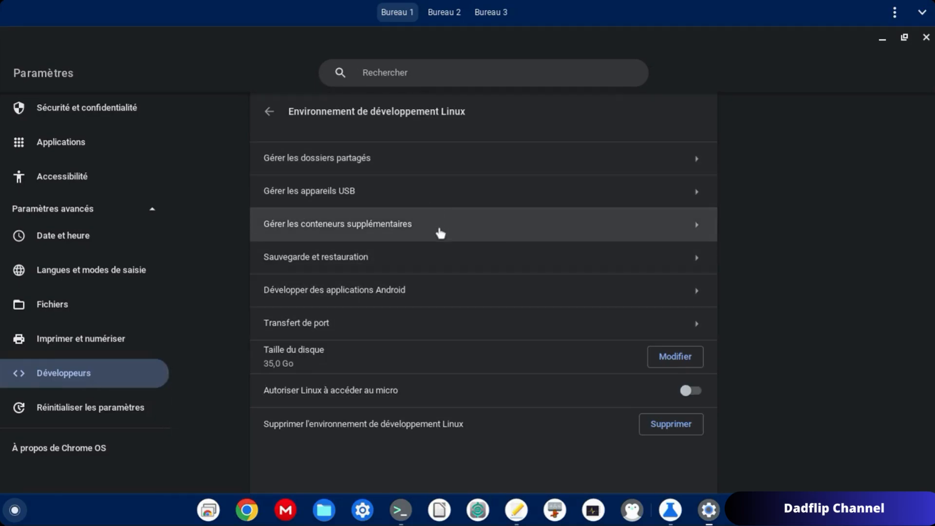
left_click(269, 112)
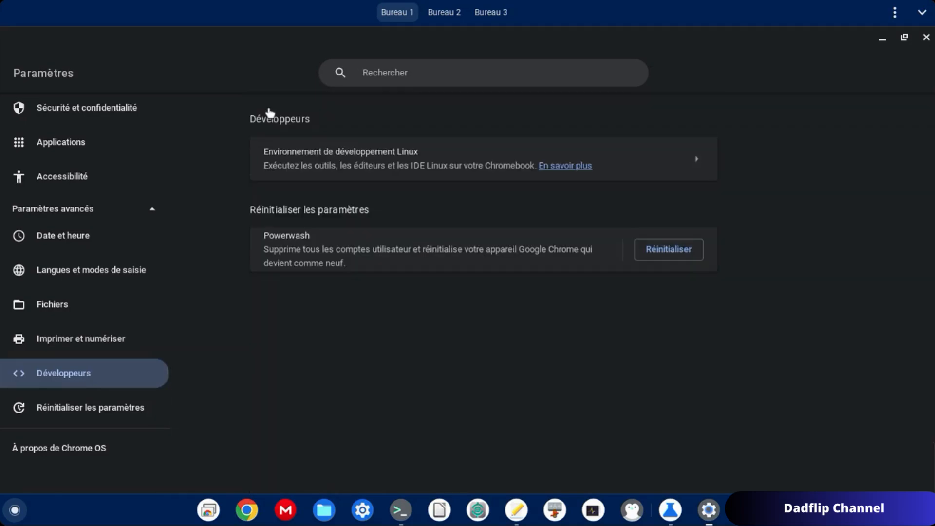
left_click(668, 167)
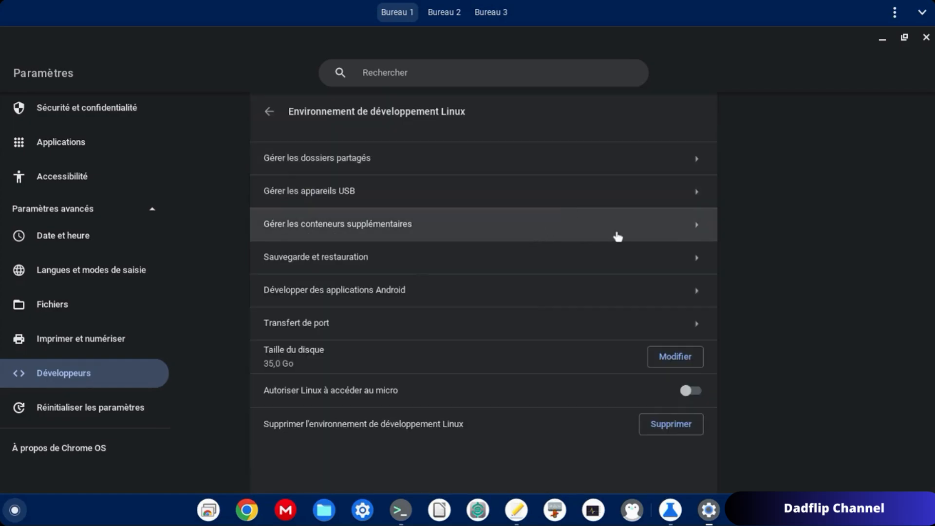
Examine the penguin container's details under Gérer les conteneurs supplémentaires and close the Paramètres window.
left_click(616, 236)
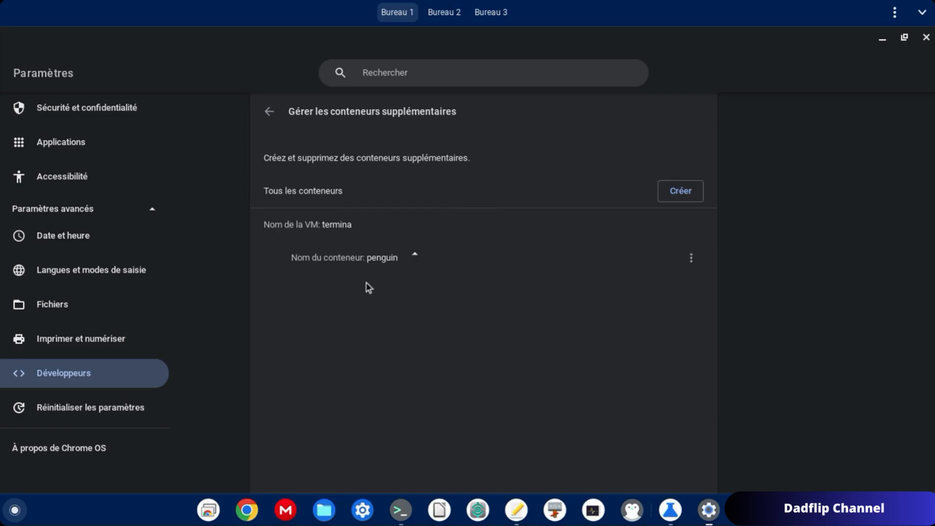
left_click(415, 255)
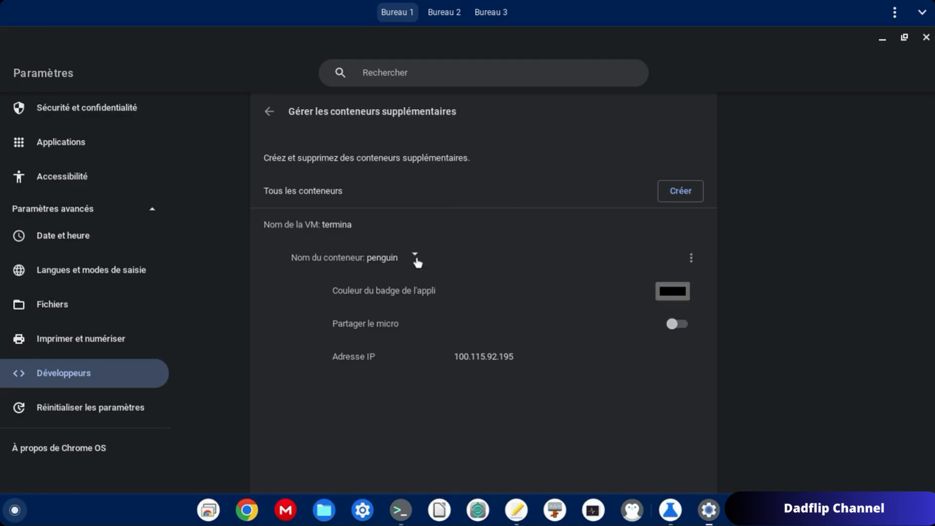
left_click(415, 257)
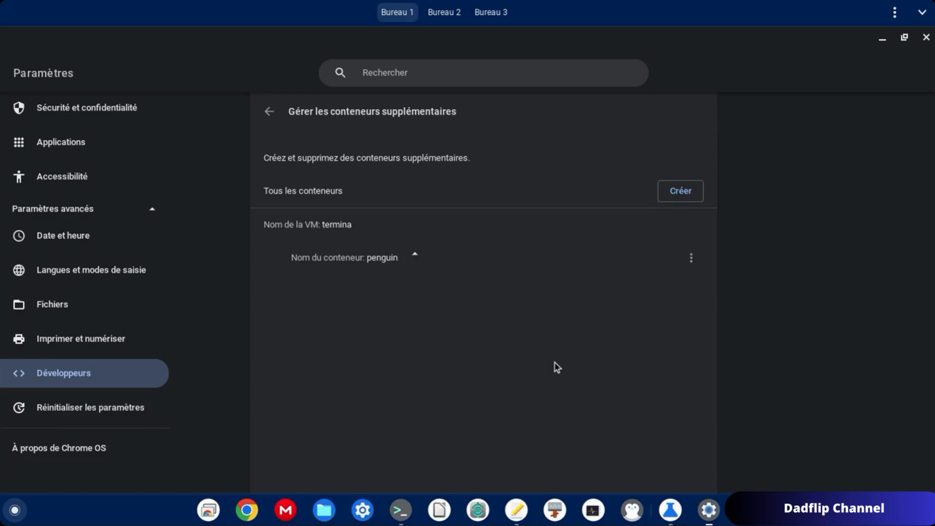
left_click(269, 112)
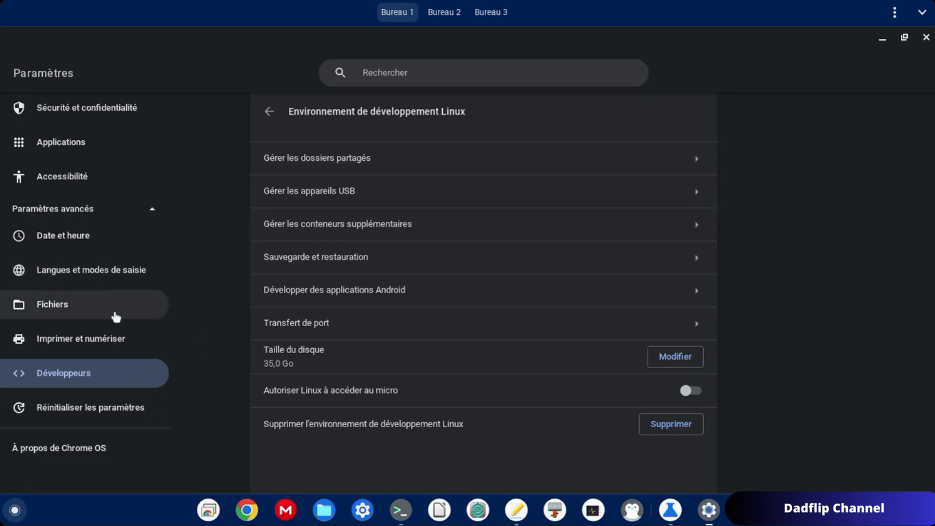
scroll(115, 317, "up", 5)
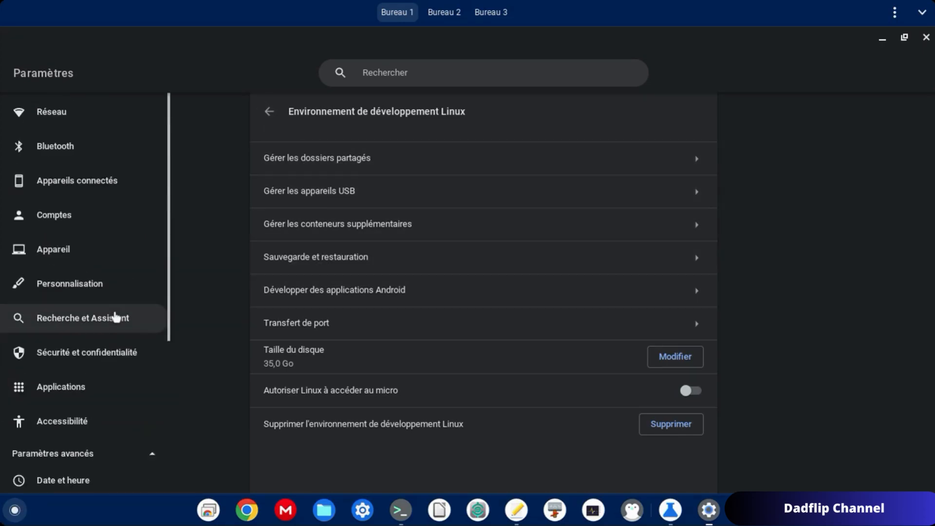
left_click(924, 39)
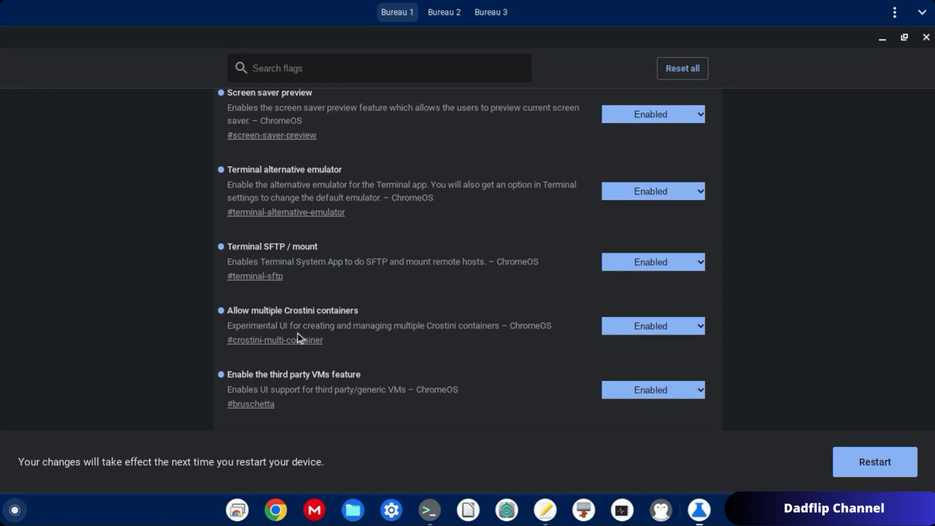
Review the flags from Terminal alternative emulator and System emoji picker clipboard to the Files app and Eche launcher flags.
scroll(297, 333, "down", 1)
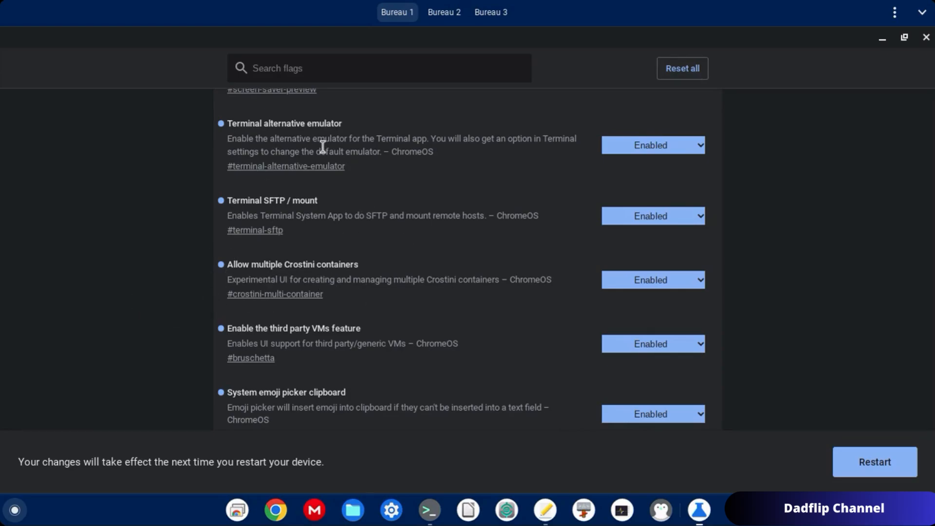
scroll(394, 238, "down", 4)
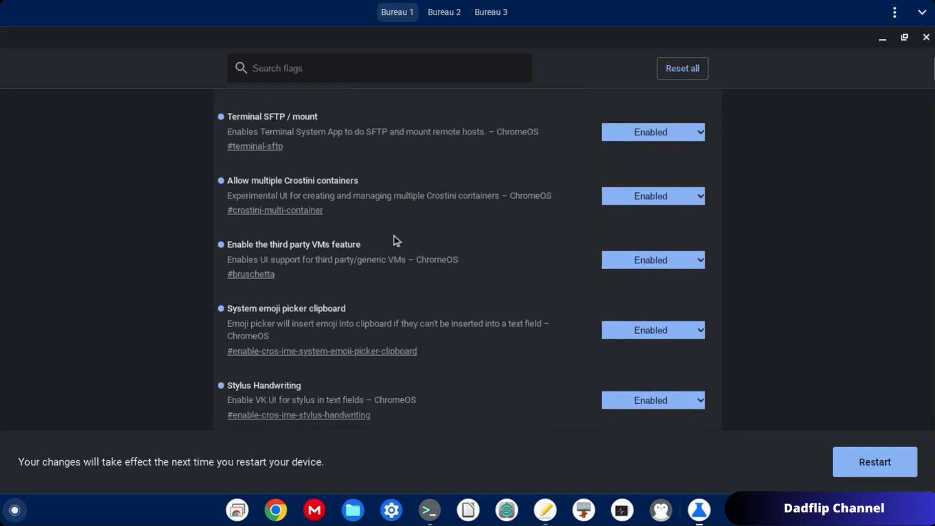
scroll(394, 236, "down", 5)
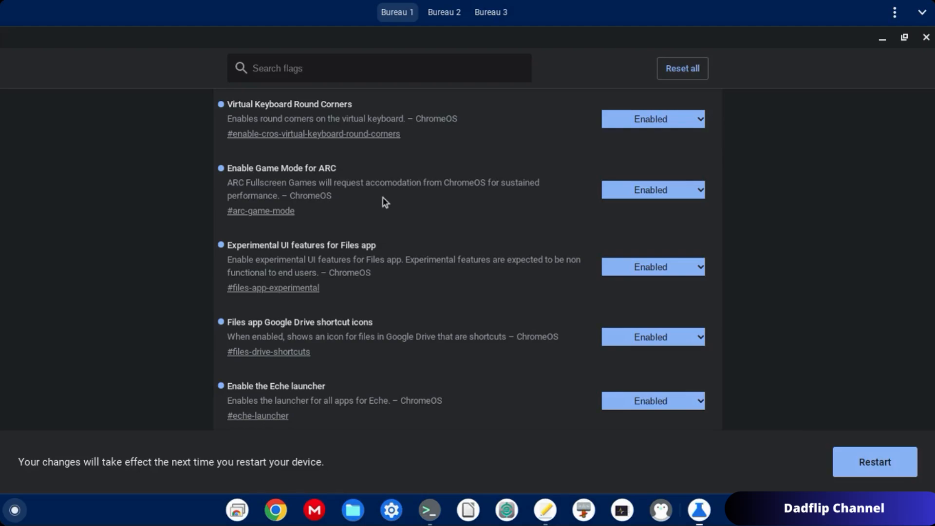
scroll(190, 260, "down", 2)
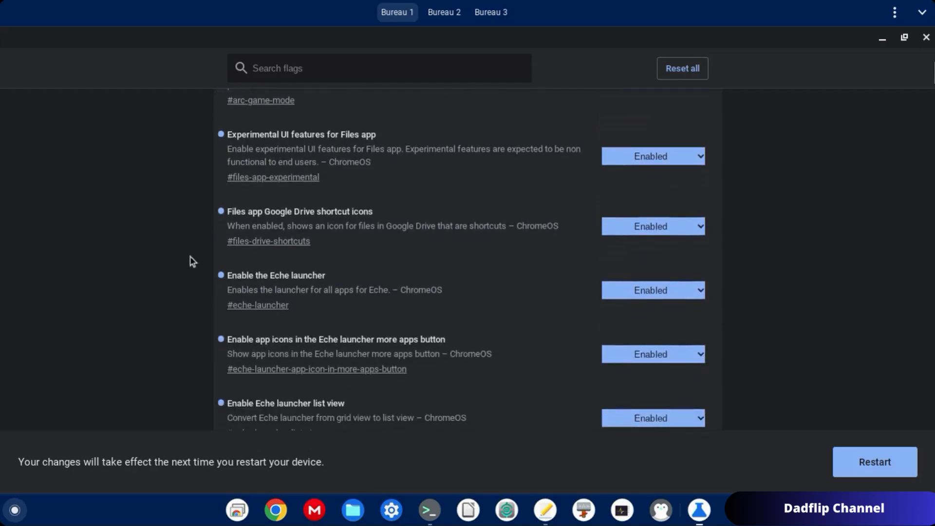
Review the enabled flags from Enable app icons in the Eche launcher more apps button to Enable ARC Idle Manager.
scroll(190, 260, "down", 4)
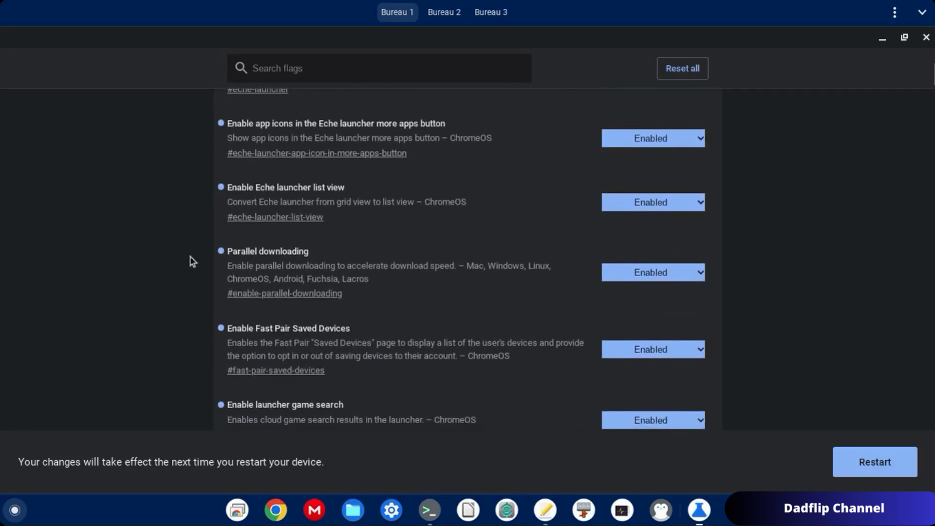
scroll(191, 261, "down", 6)
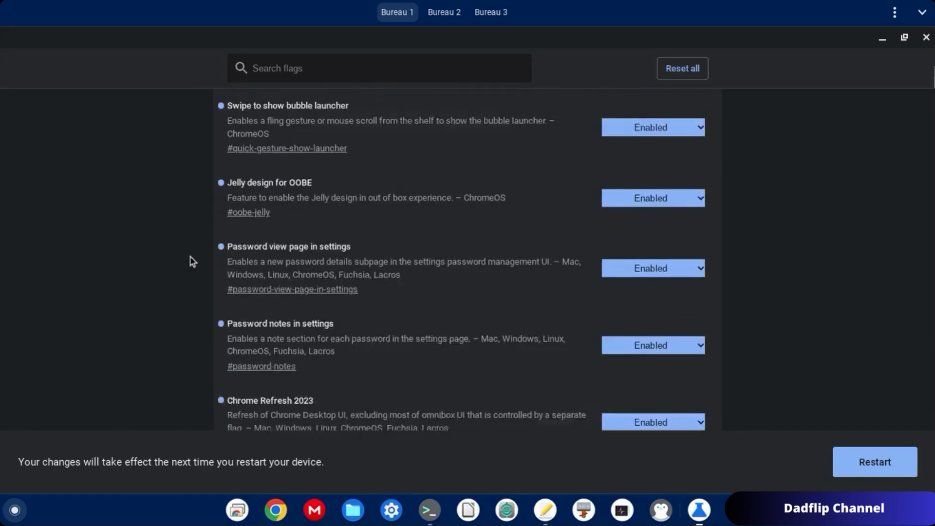
scroll(191, 260, "down", 5)
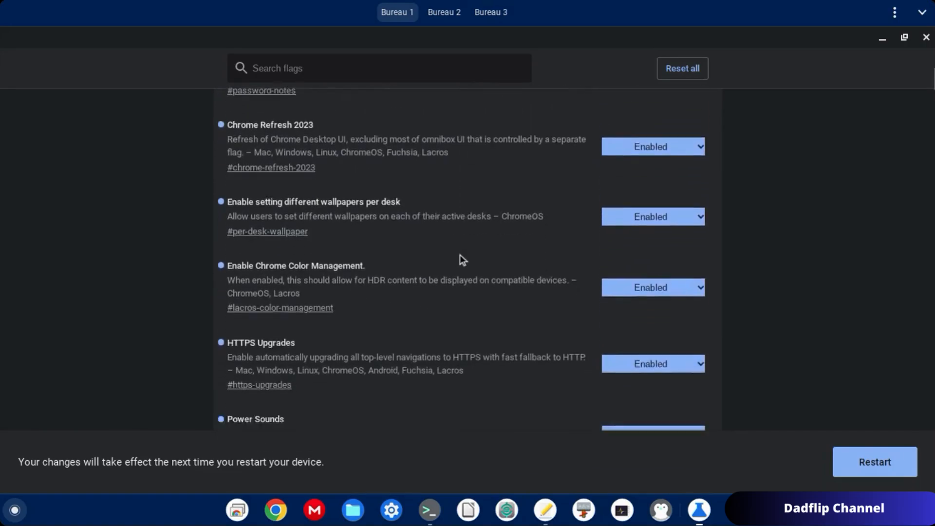
scroll(461, 260, "down", 4)
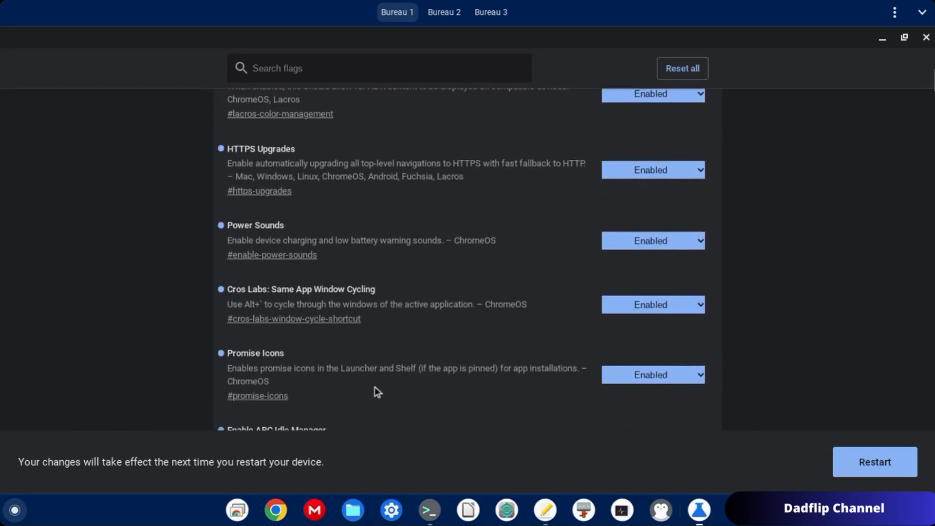
scroll(392, 302, "down", 4)
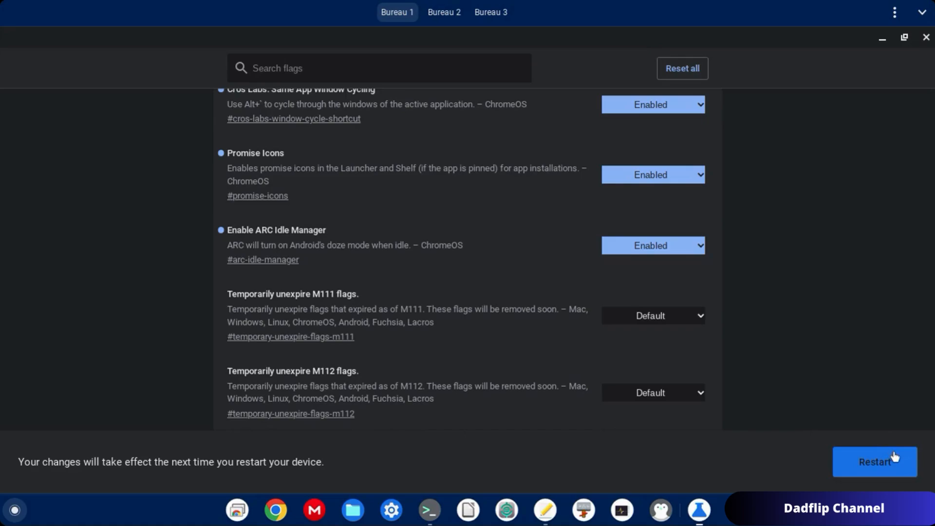
Close the text editor without saving Document 1 sans titre and stop Linux from the Terminal app.
right_click(545, 519)
left_click(584, 472)
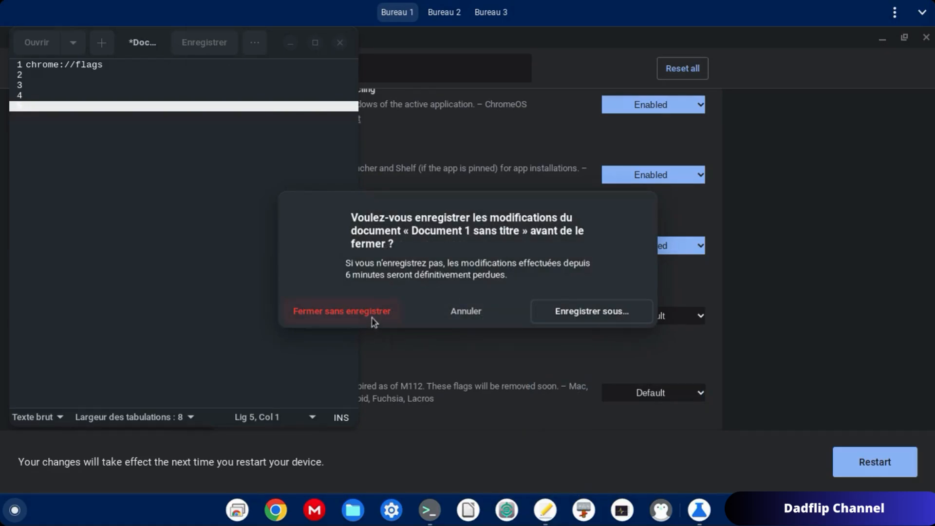
left_click(374, 322)
right_click(429, 510)
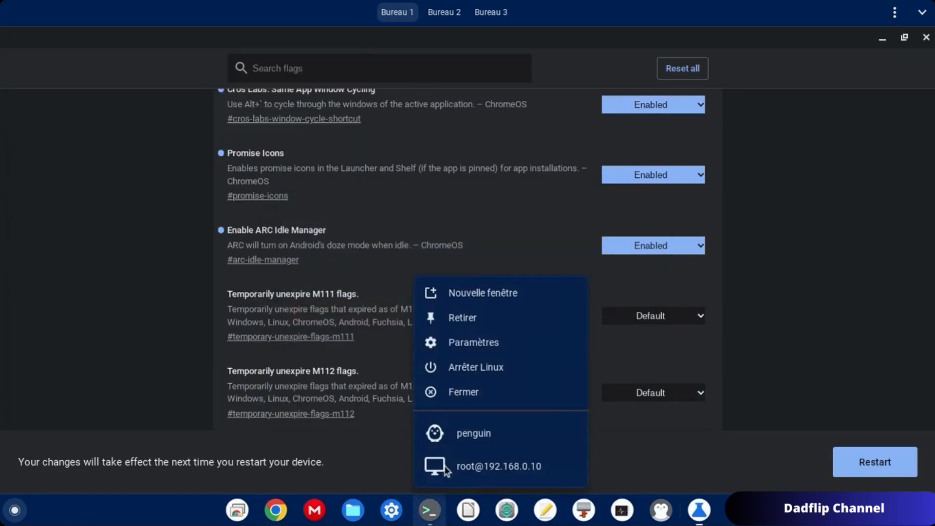
left_click(477, 372)
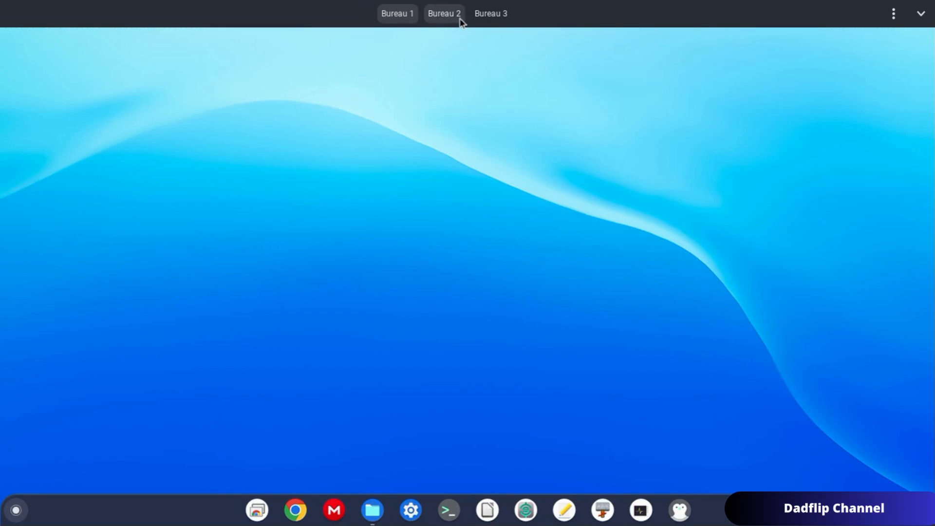
Switch to Bureau 2 with the desks bar and return to Bureau 1.
left_click(444, 15)
left_click(391, 15)
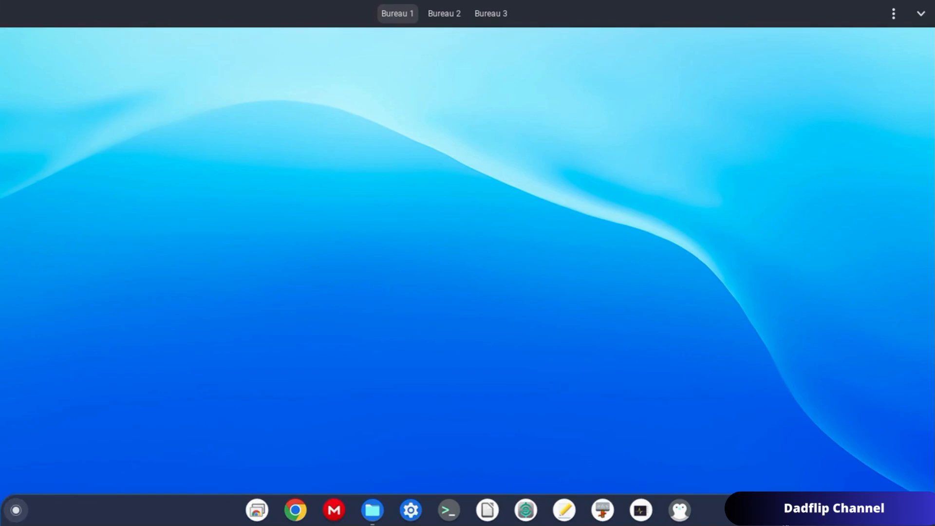
View the app launcher and the Files app's Téléchargements folder, closing each one after viewing it.
left_click(16, 509)
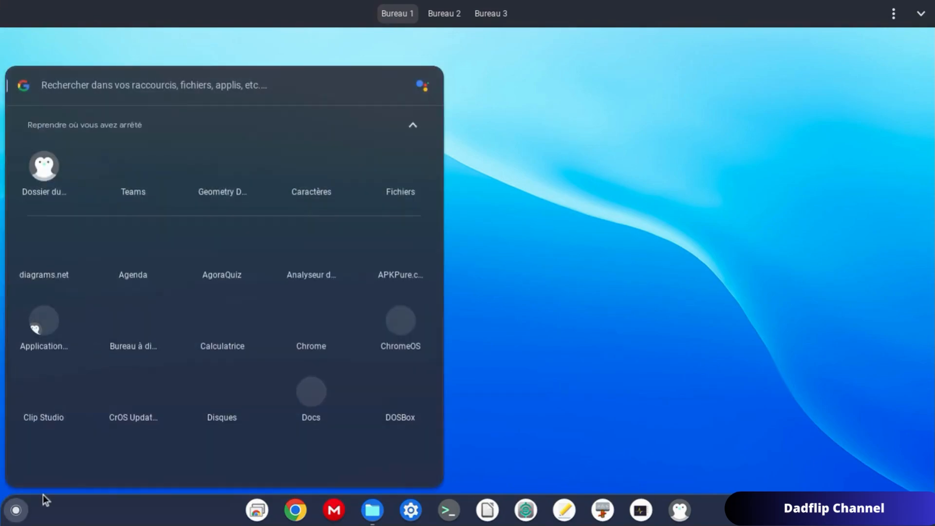
left_click(559, 253)
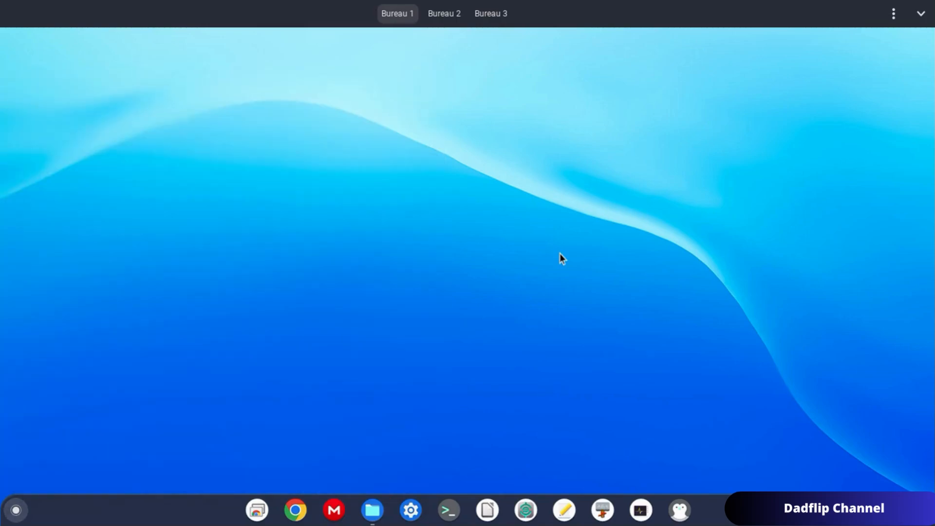
left_click(371, 509)
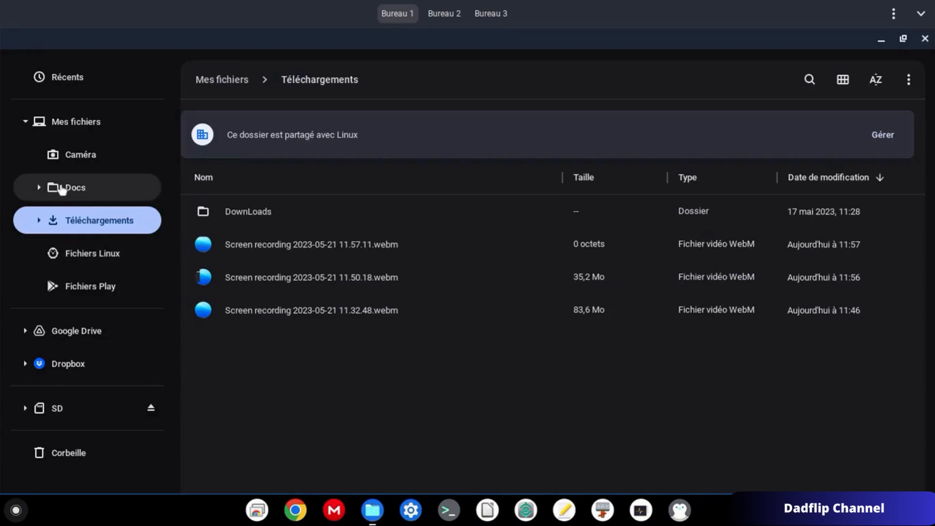
left_click(926, 40)
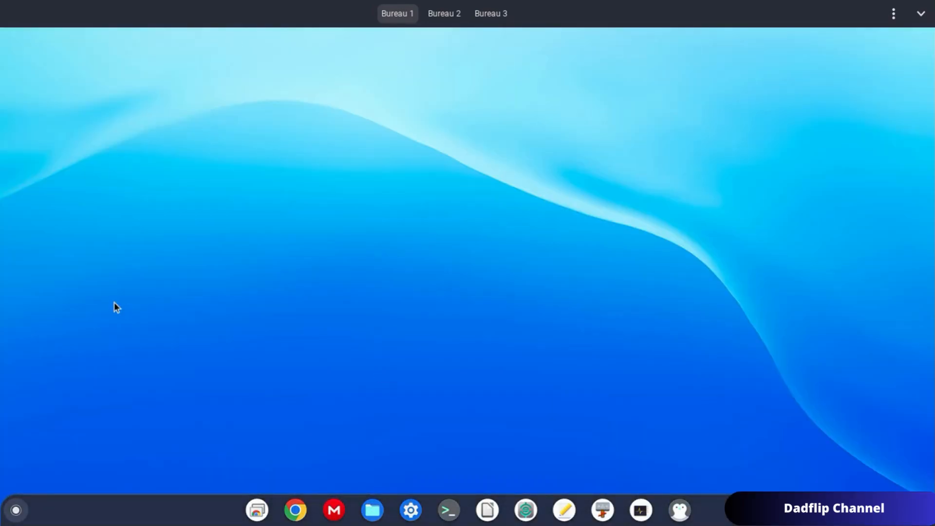